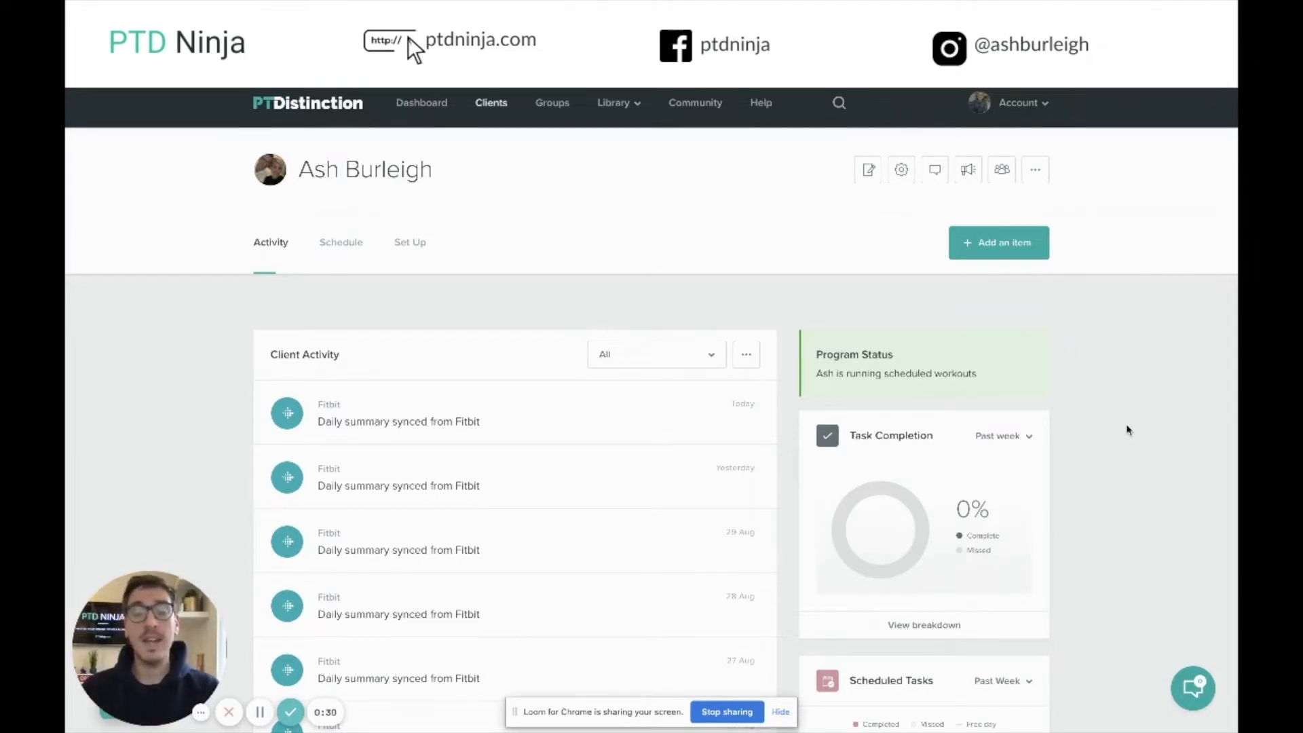
Step: Copy the 3.0 Hypertrophy Week 1-3 program template to the client as a live program
{"action": "left_click", "coordinate": [638, 106]}
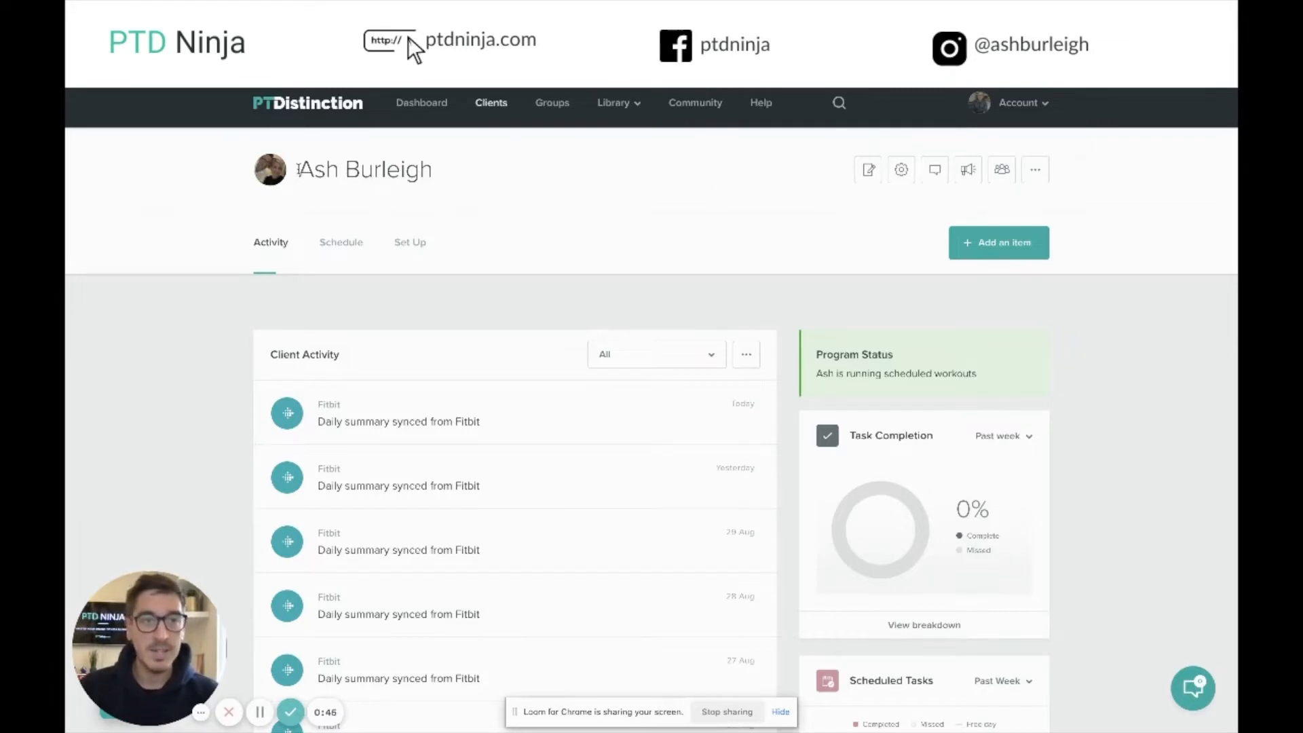
{"action": "left_click", "coordinate": [414, 248]}
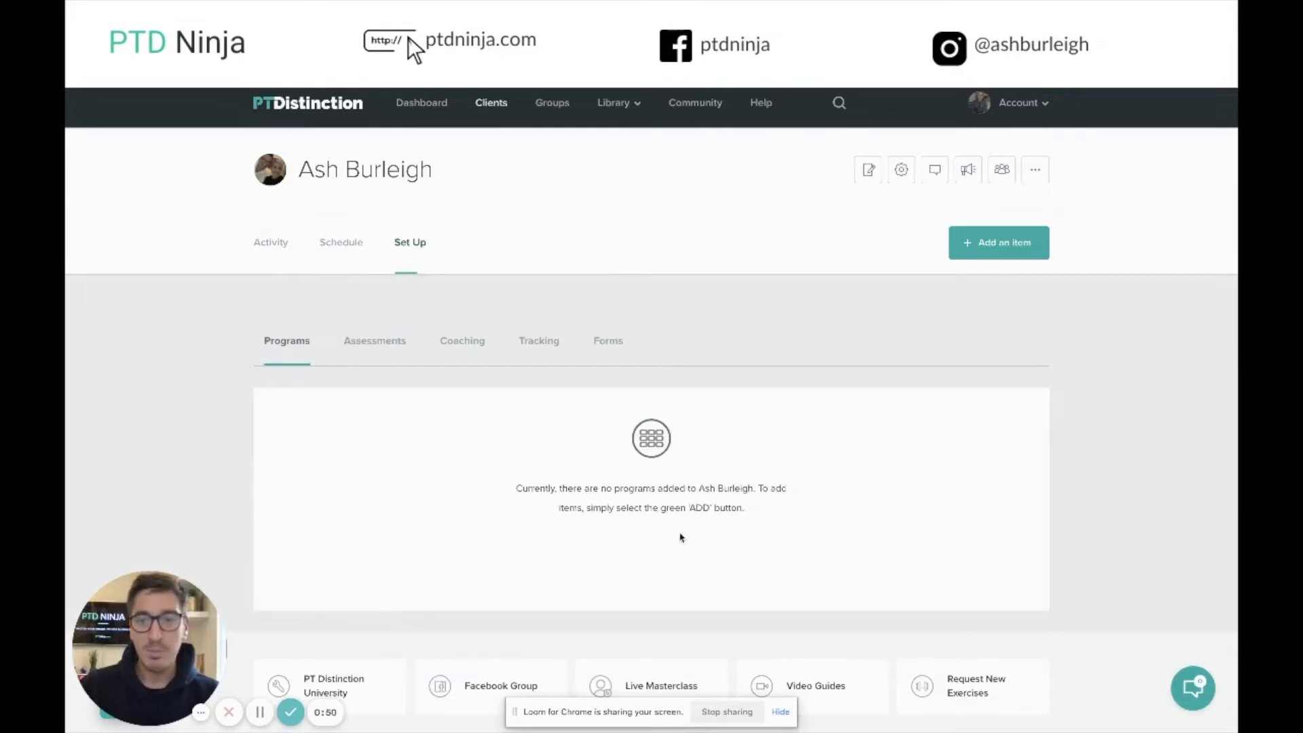
{"action": "left_click", "coordinate": [1000, 245]}
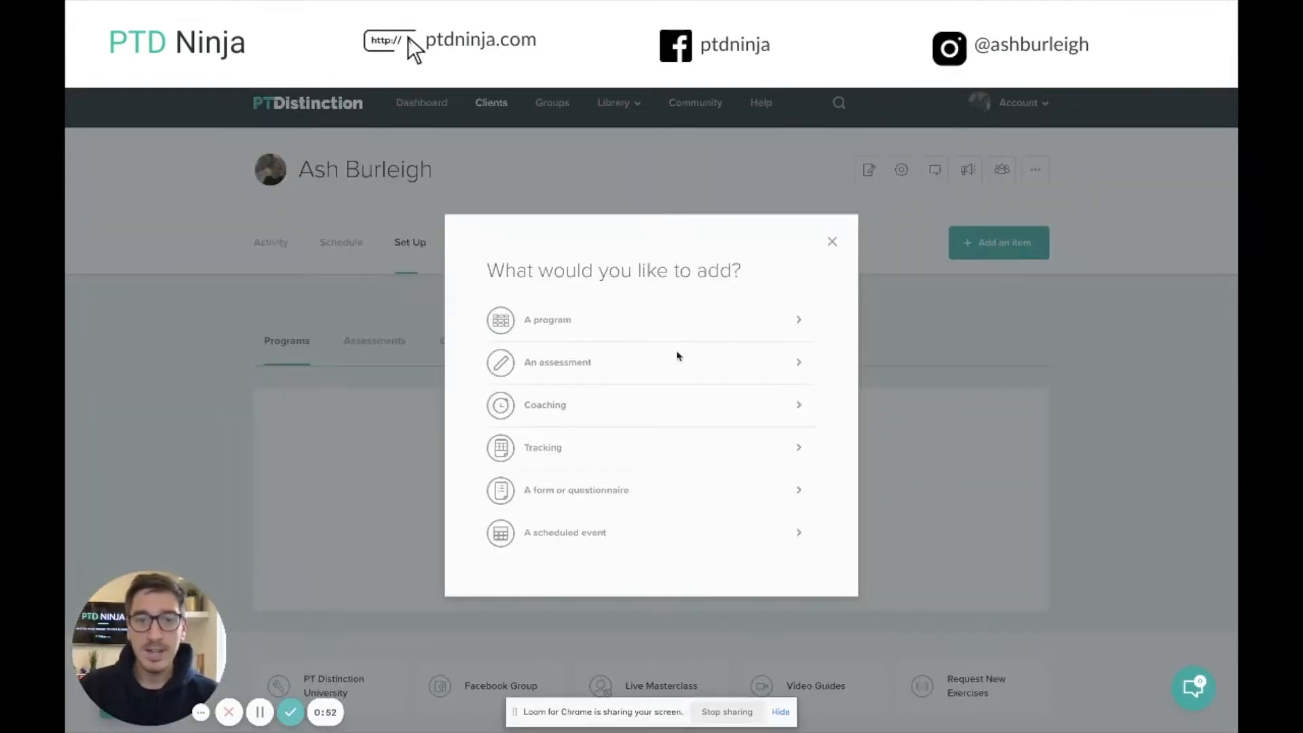
{"action": "left_click", "coordinate": [528, 319]}
{"action": "left_click", "coordinate": [700, 461]}
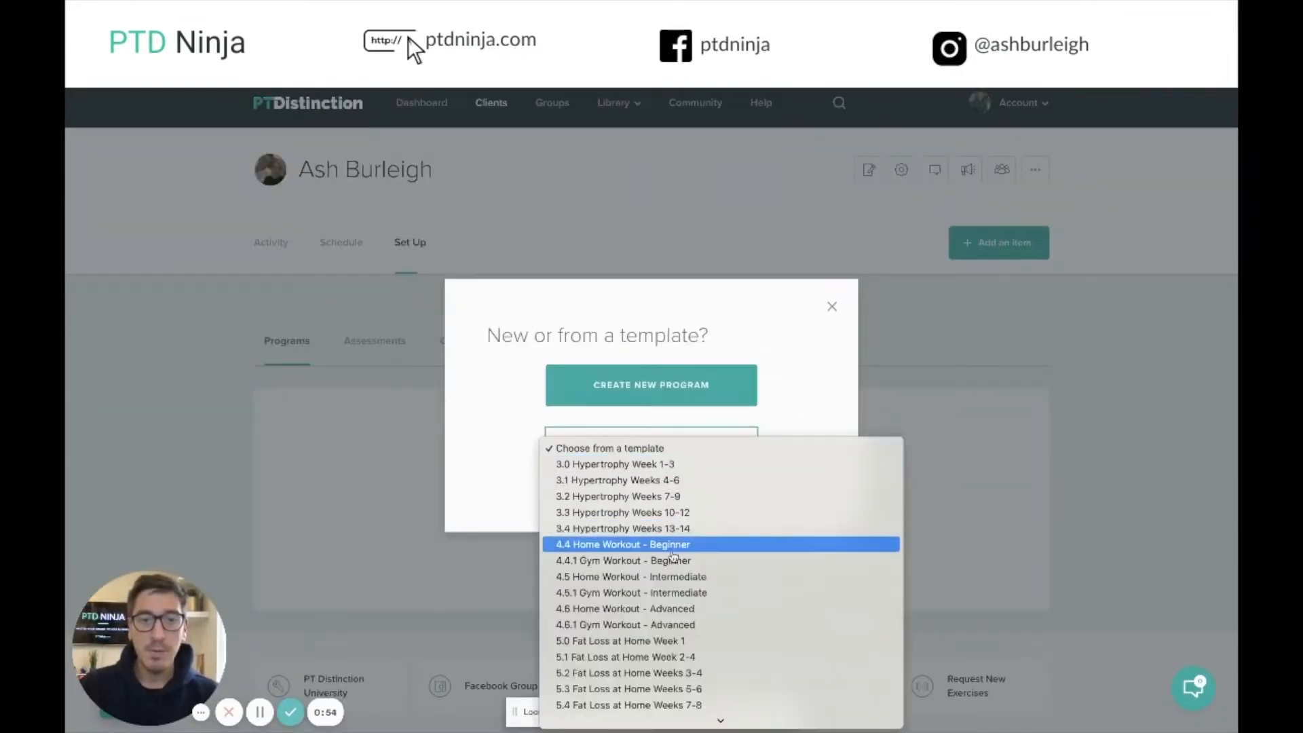
{"action": "scroll", "coordinate": [674, 557], "scroll_direction": "down", "scroll_amount": 5}
{"action": "scroll", "coordinate": [669, 544], "scroll_direction": "down", "scroll_amount": 10}
{"action": "scroll", "coordinate": [659, 516], "scroll_direction": "up", "scroll_amount": 10}
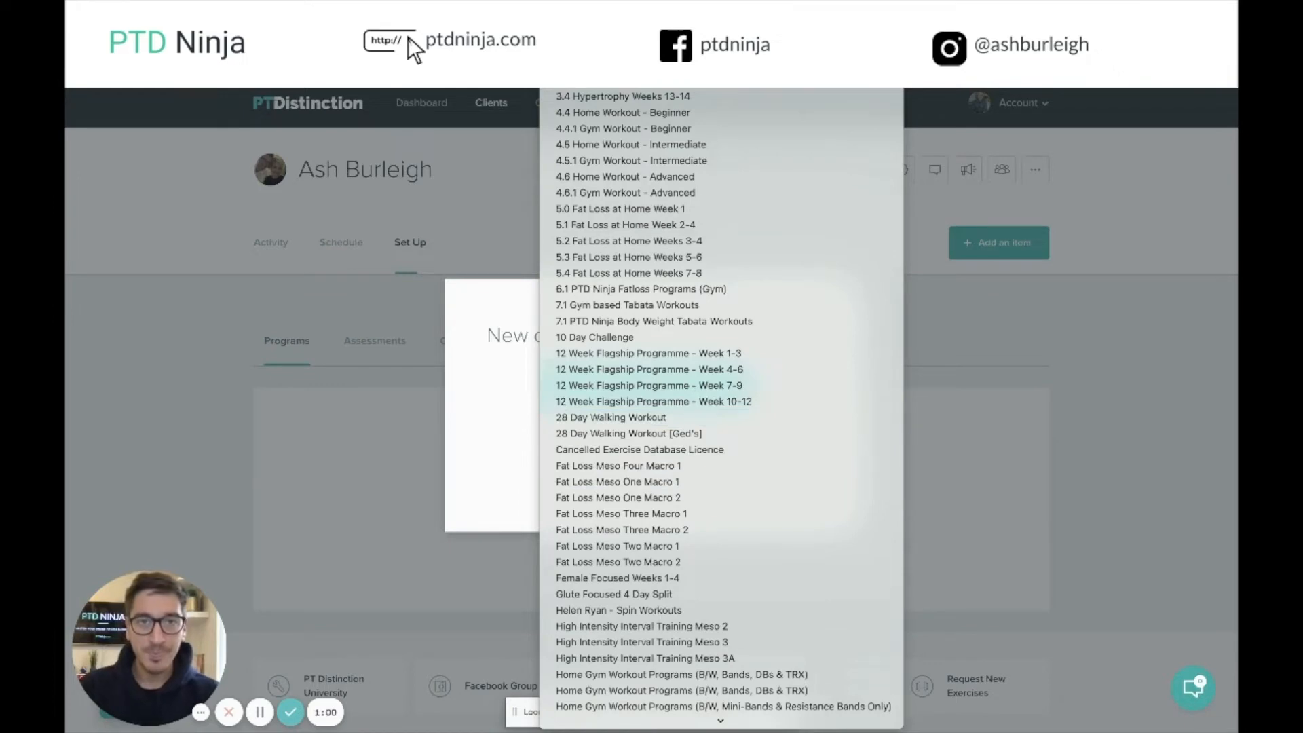
{"action": "left_click", "coordinate": [638, 32]}
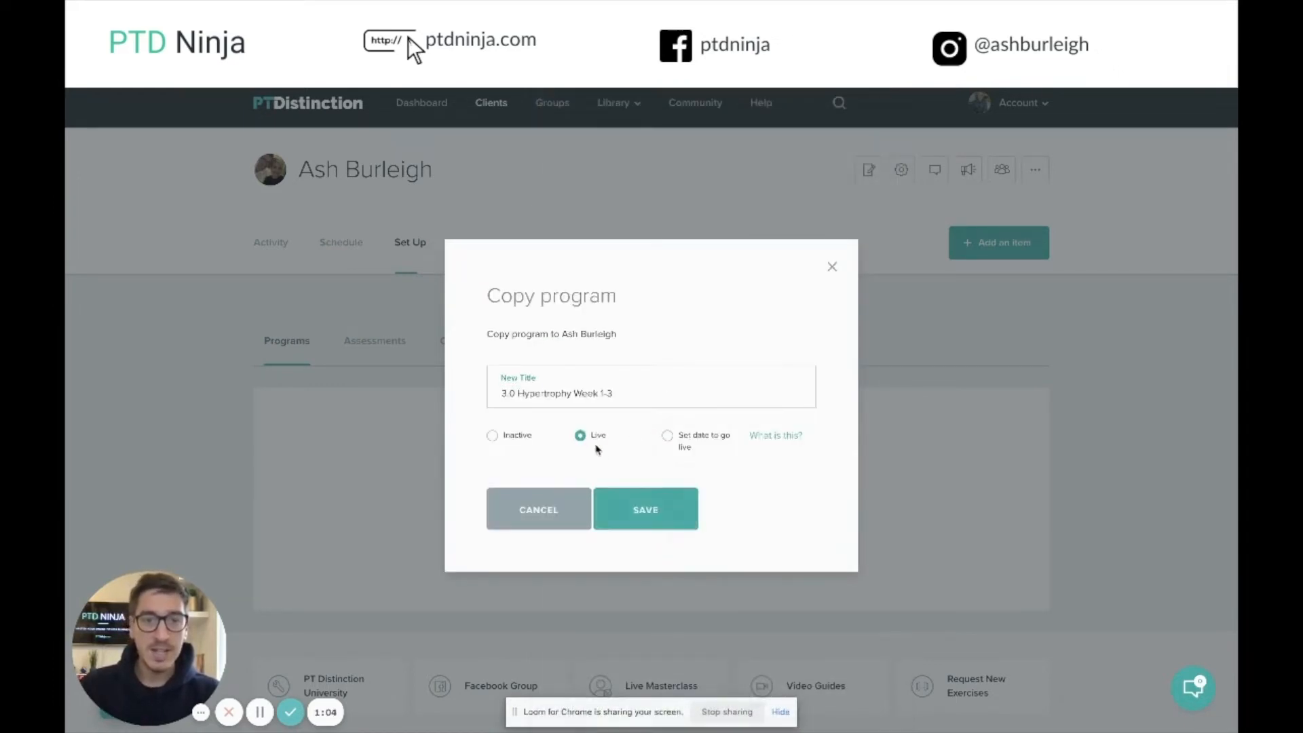
{"action": "left_click", "coordinate": [647, 511]}
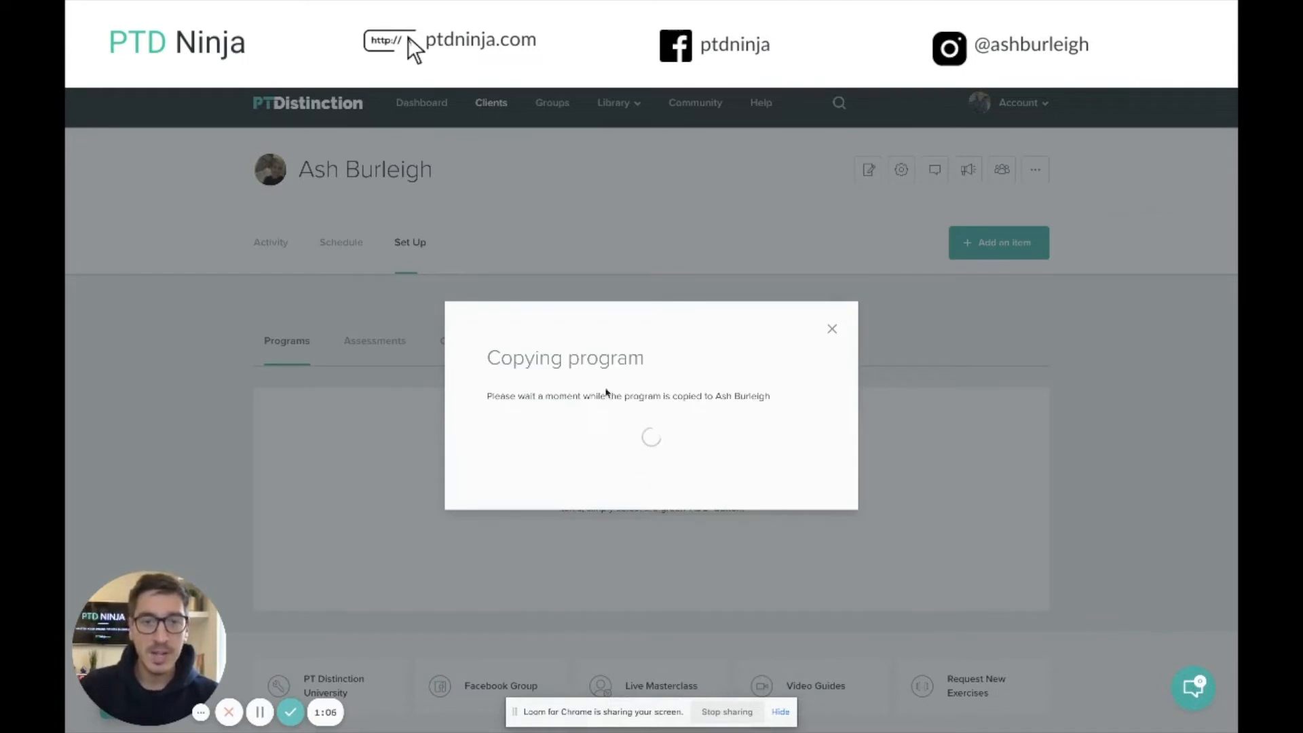
{"action": "left_click", "coordinate": [632, 508]}
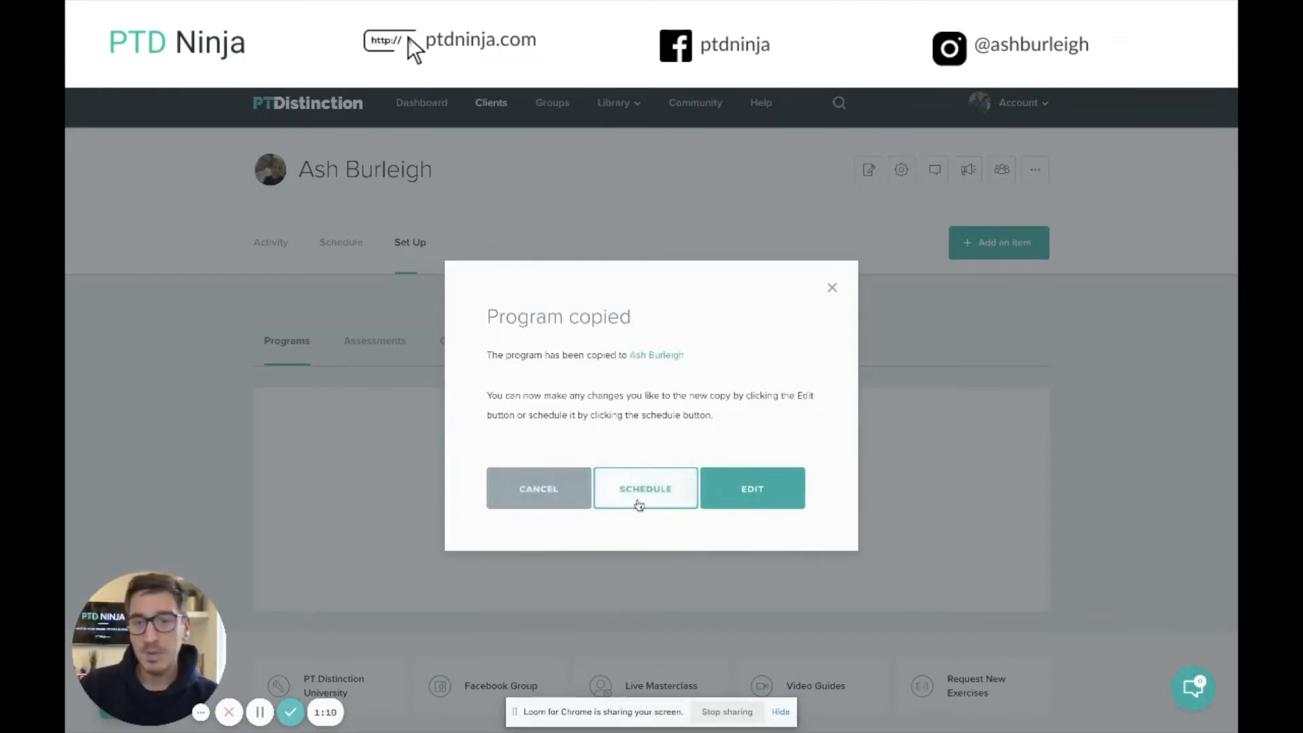
{"action": "left_click", "coordinate": [831, 287]}
Step: Open Scheduling & Progressions for the client's 3.0 Hypertrophy Week 1-3 program
{"action": "left_click", "coordinate": [131, 65]}
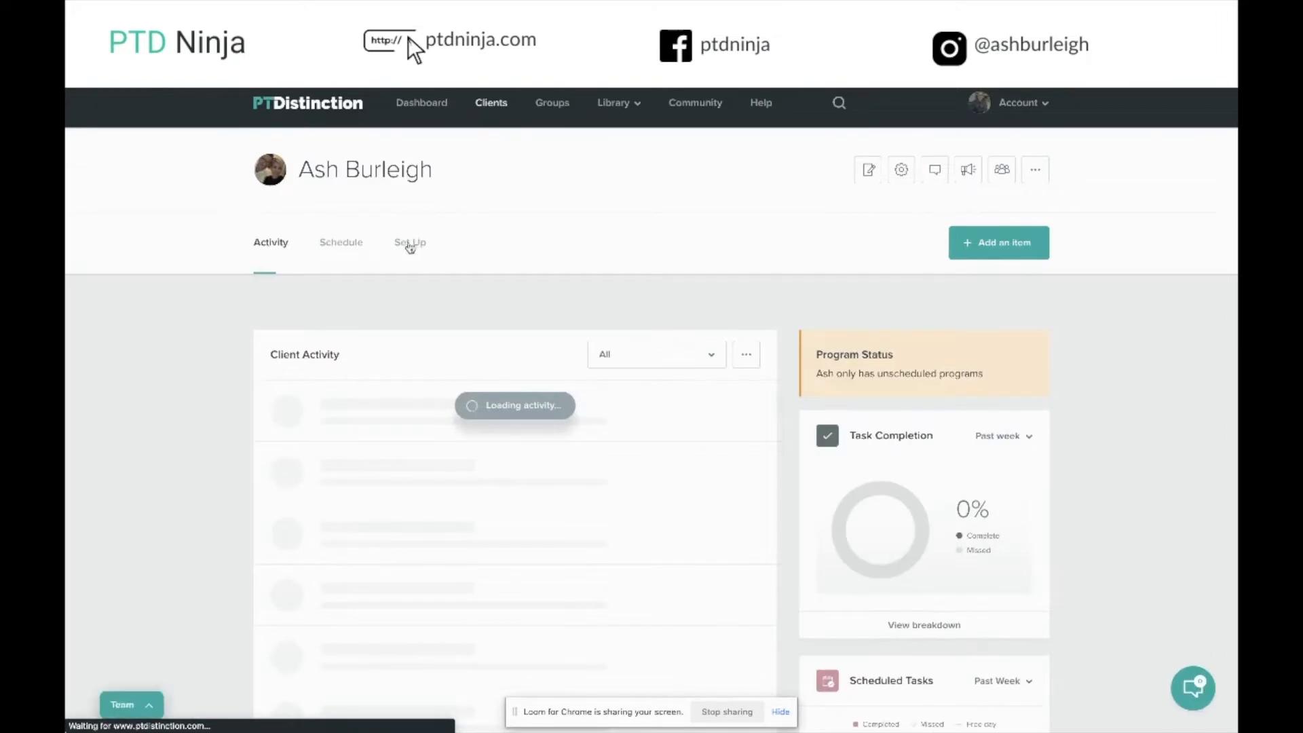
{"action": "left_click", "coordinate": [410, 245]}
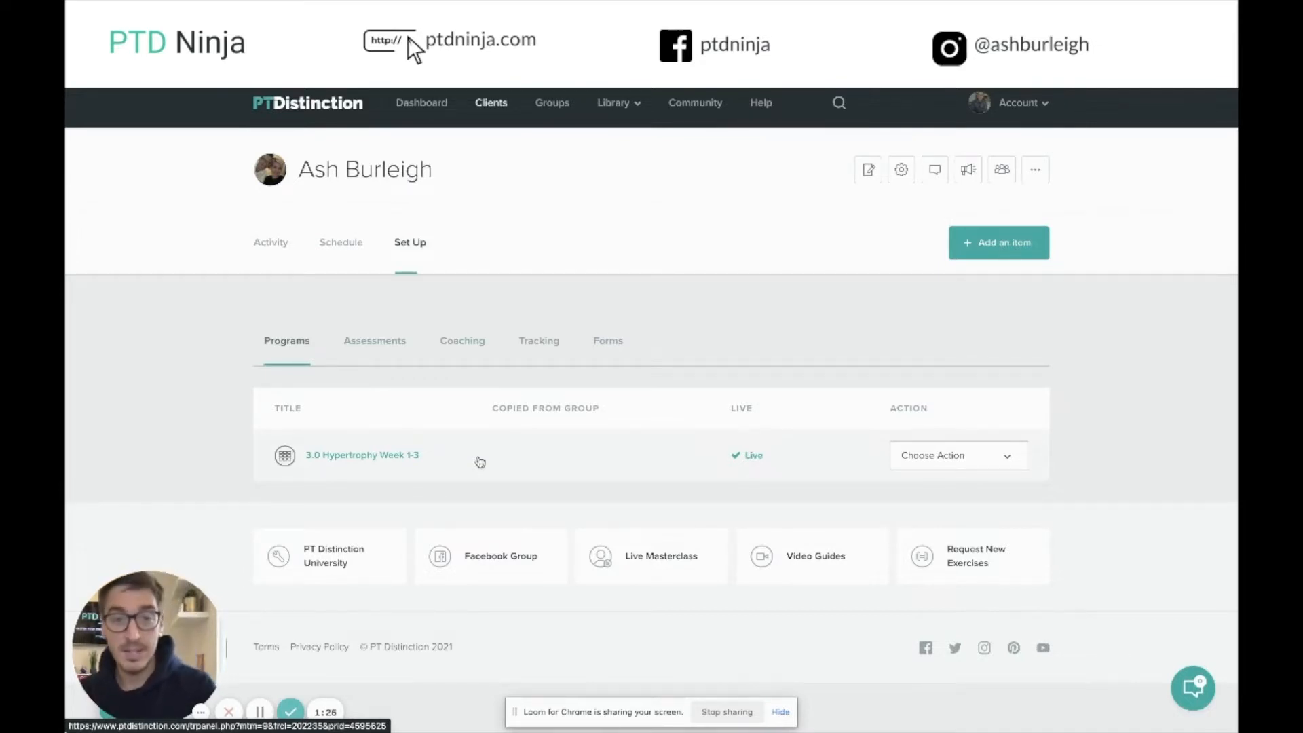
{"action": "left_click", "coordinate": [895, 461]}
{"action": "left_click", "coordinate": [948, 573]}
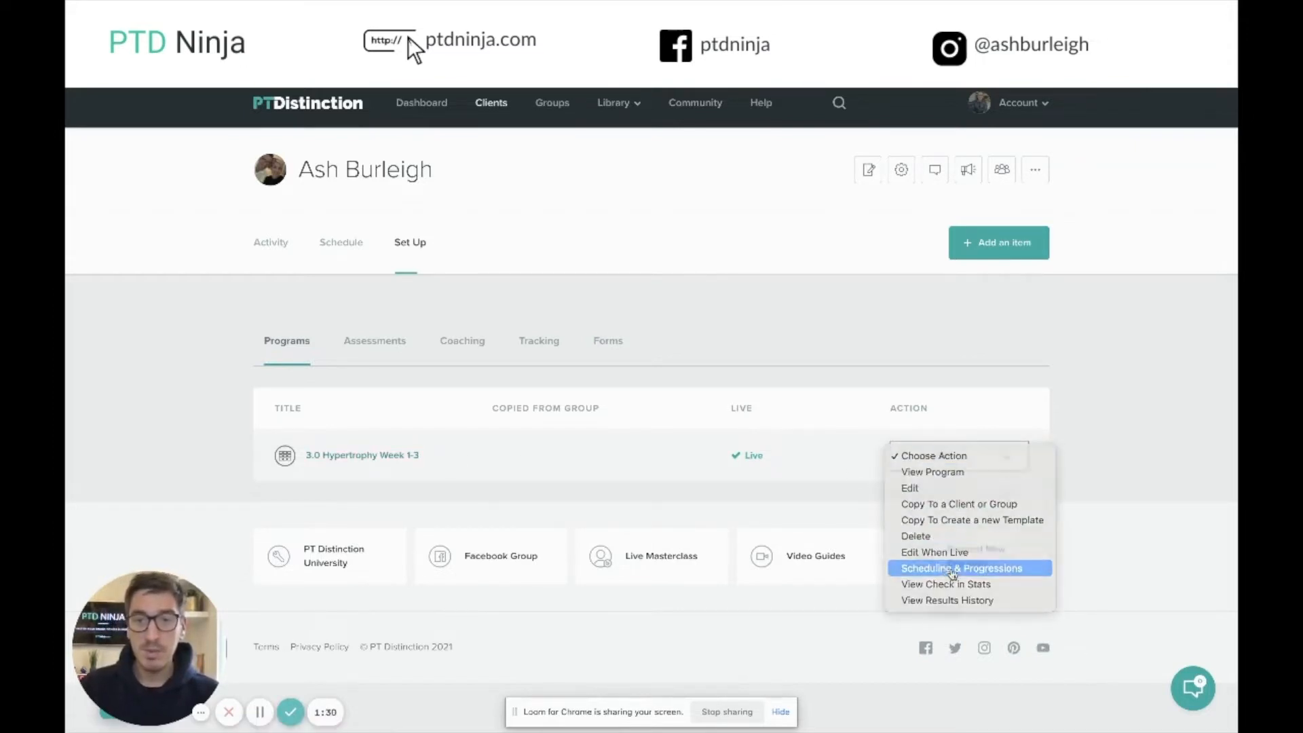
Step: Select Foundation Workout 1 for scheduling, with a start date of 6 Sep 2021
{"action": "left_click", "coordinate": [431, 287]}
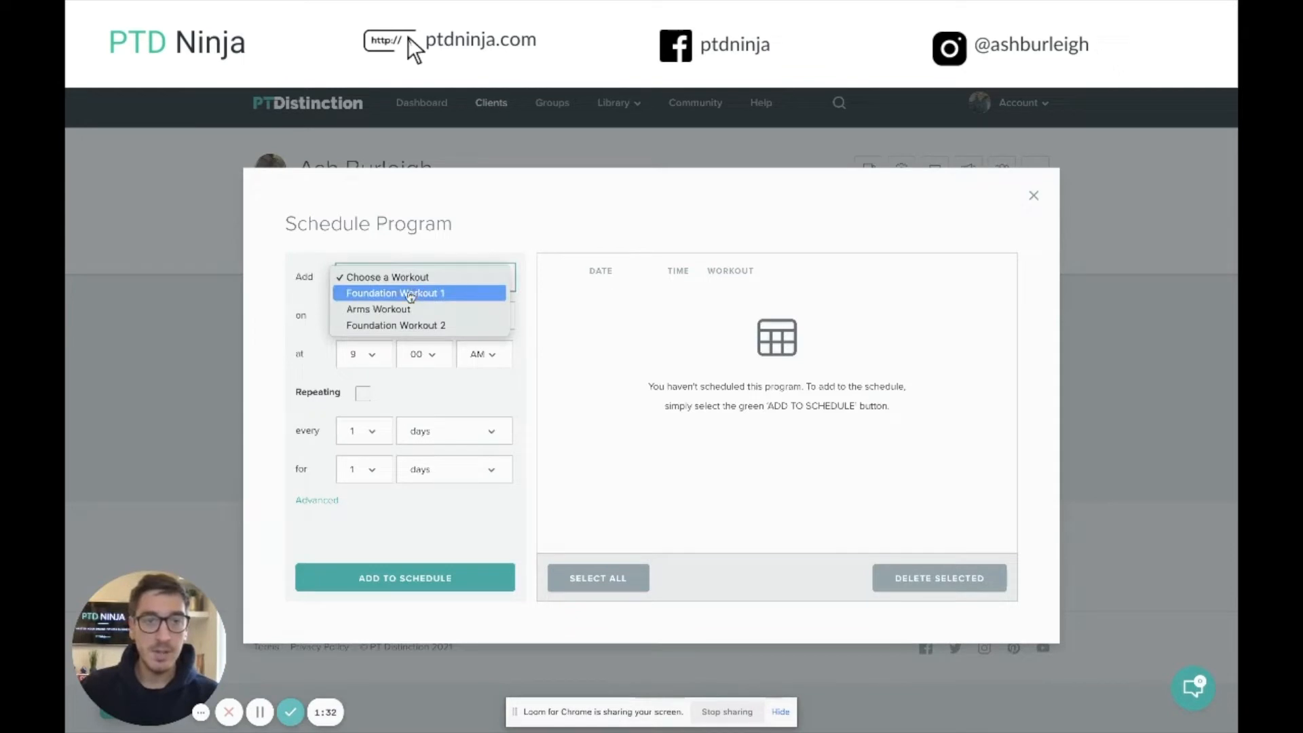
{"action": "left_click", "coordinate": [431, 293]}
{"action": "left_click", "coordinate": [377, 318]}
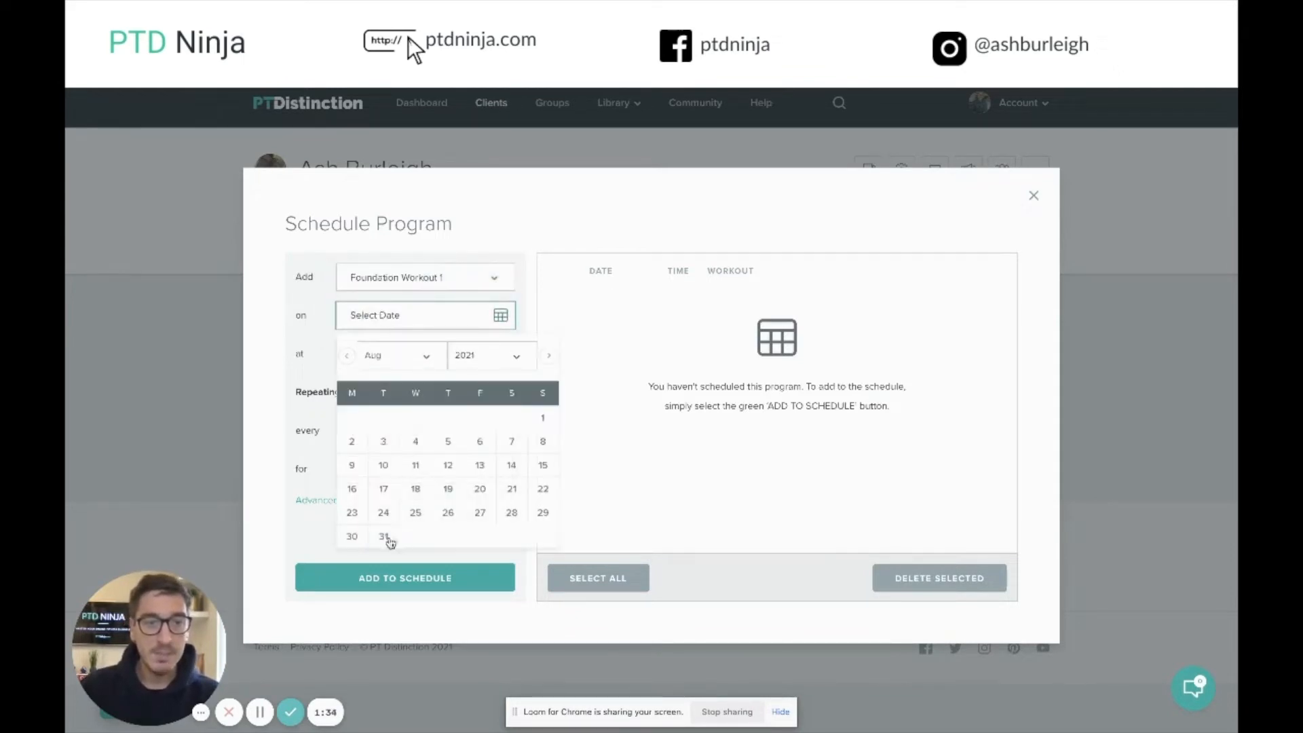
{"action": "left_click", "coordinate": [425, 357]}
{"action": "left_click", "coordinate": [377, 372]}
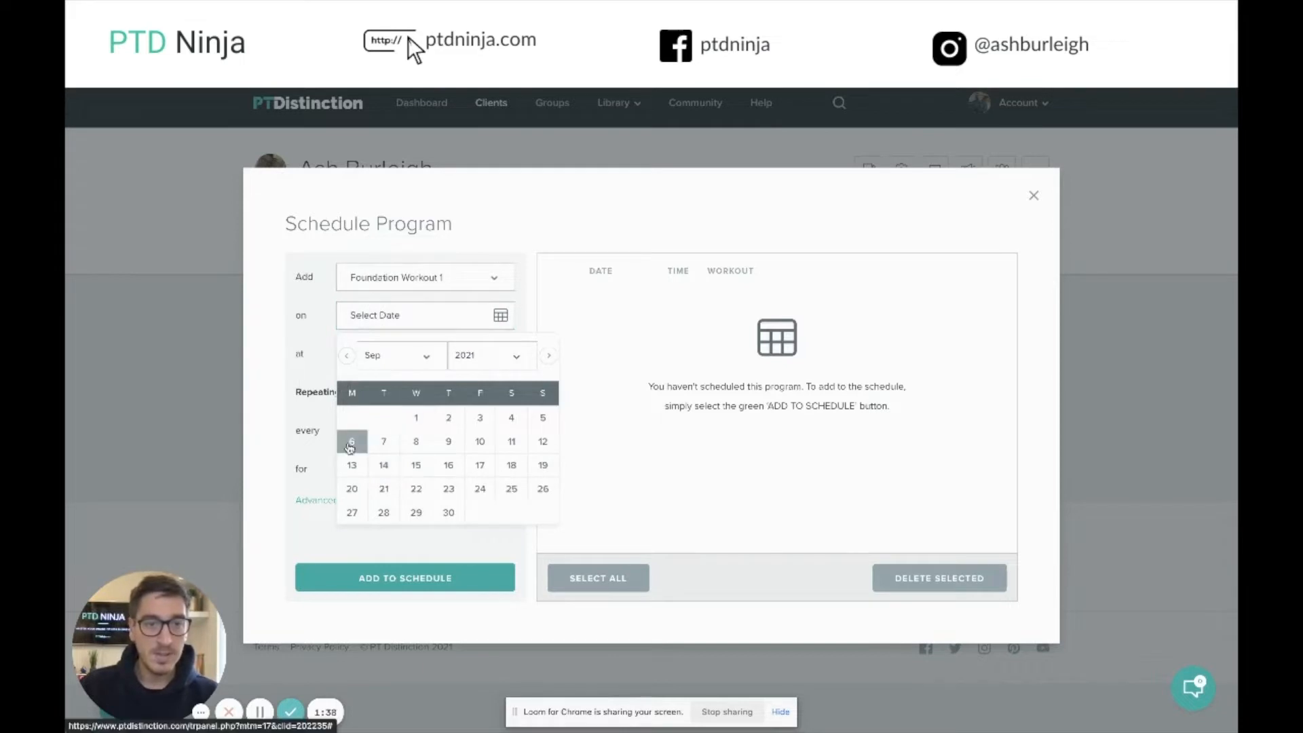
{"action": "left_click", "coordinate": [352, 441]}
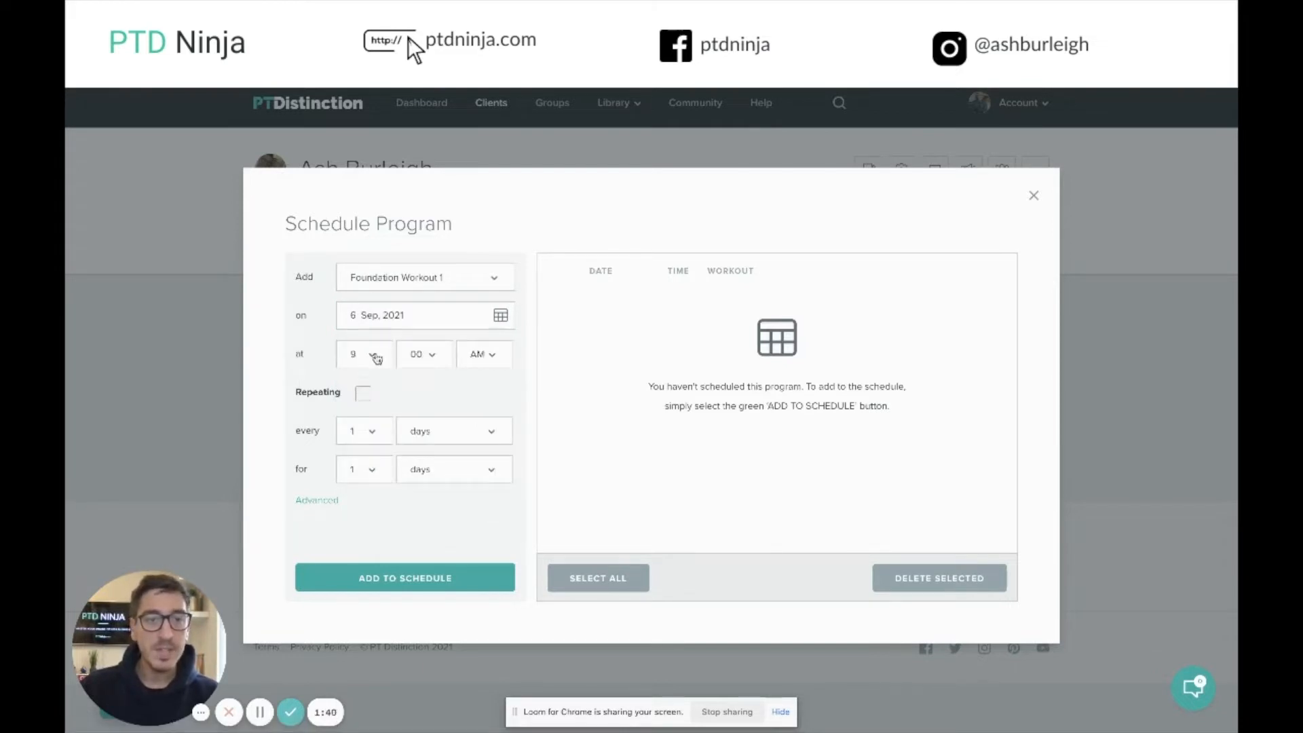
Step: Repeat Foundation Workout 1 every 1 week for 3 weeks and add it to the schedule
{"action": "left_click", "coordinate": [363, 393]}
{"action": "left_click", "coordinate": [453, 432]}
{"action": "left_click", "coordinate": [449, 447]}
{"action": "left_click", "coordinate": [441, 470]}
{"action": "left_click", "coordinate": [424, 484]}
{"action": "left_click", "coordinate": [366, 474]}
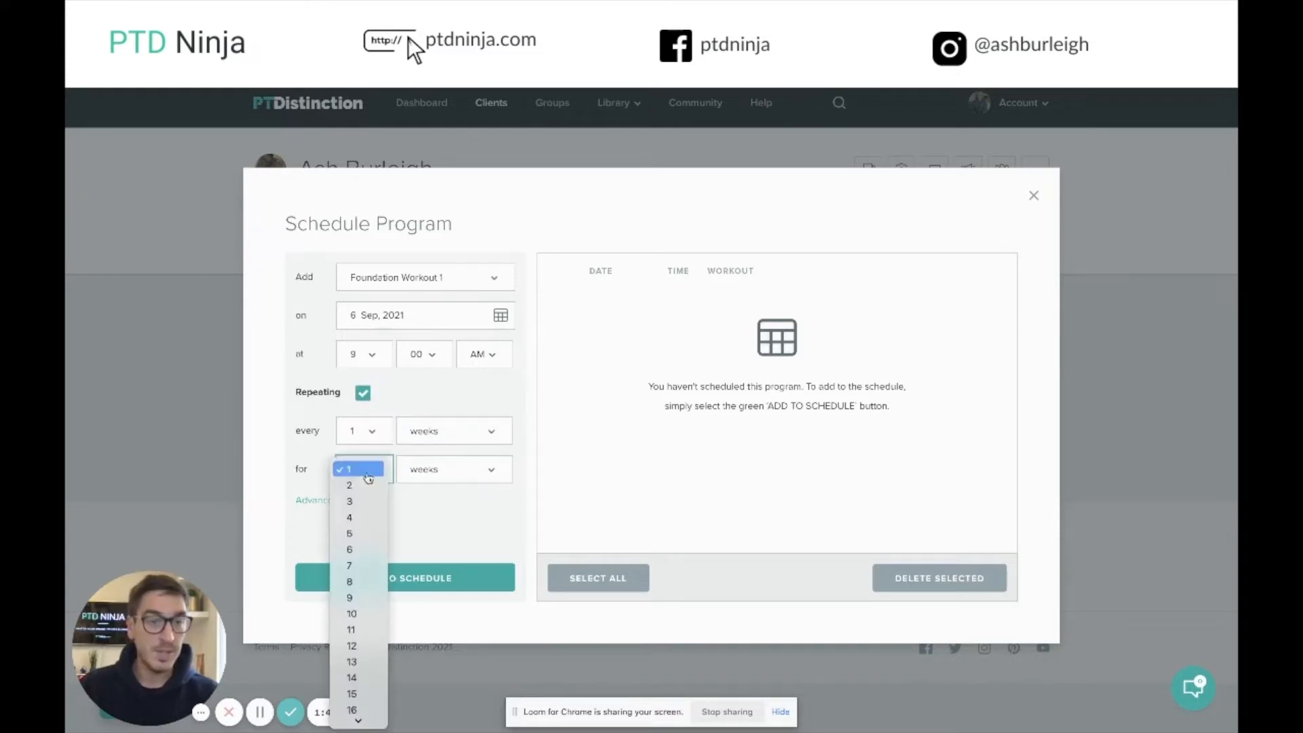
{"action": "left_click", "coordinate": [360, 501]}
{"action": "left_click", "coordinate": [422, 585]}
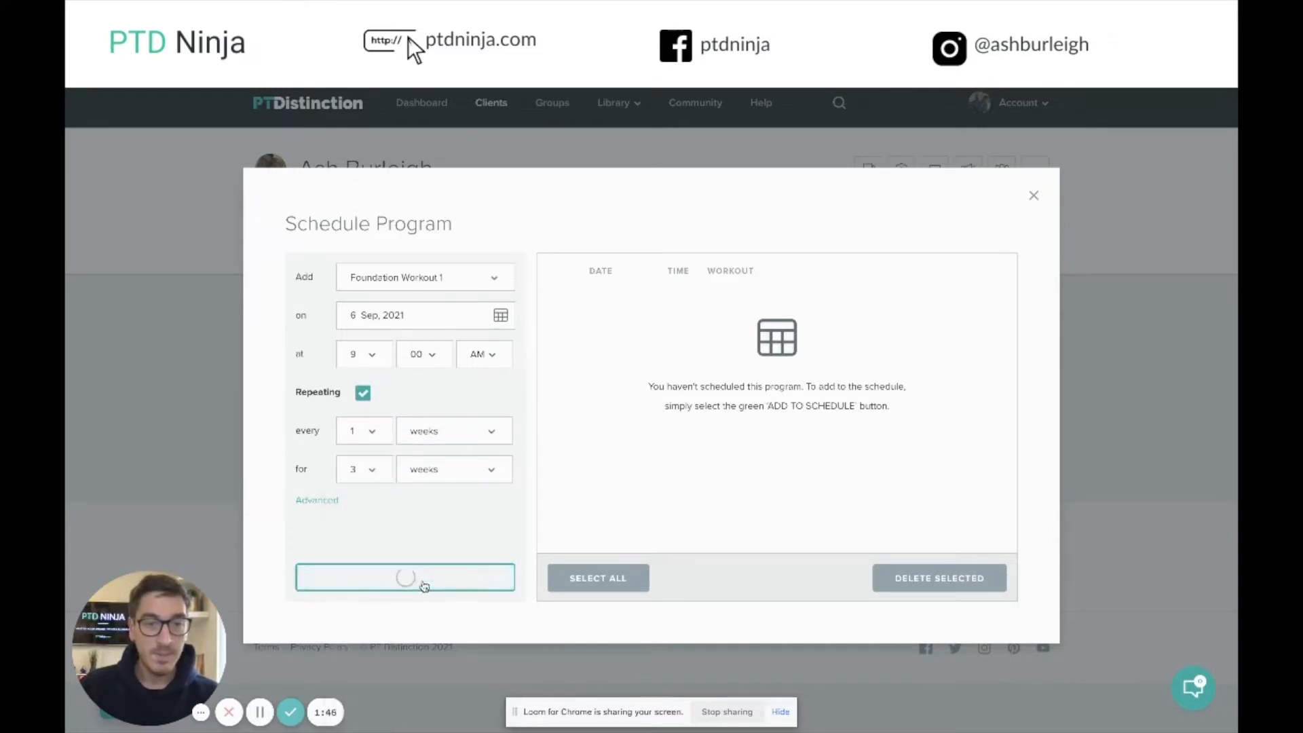
Step: Add Arms Workout to the schedule starting 8 Sep 2021 with the same weekly repeat
{"action": "left_click", "coordinate": [457, 284]}
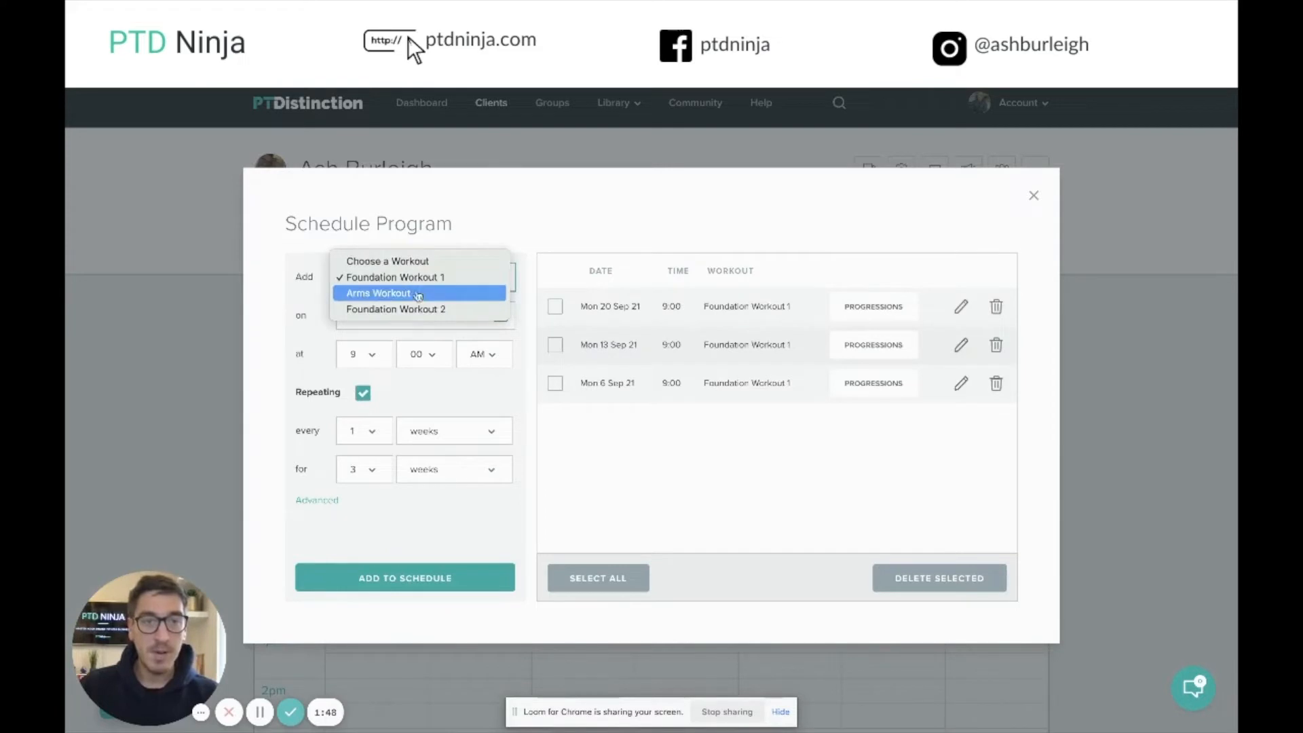
{"action": "left_click", "coordinate": [428, 293]}
{"action": "left_click", "coordinate": [410, 313]}
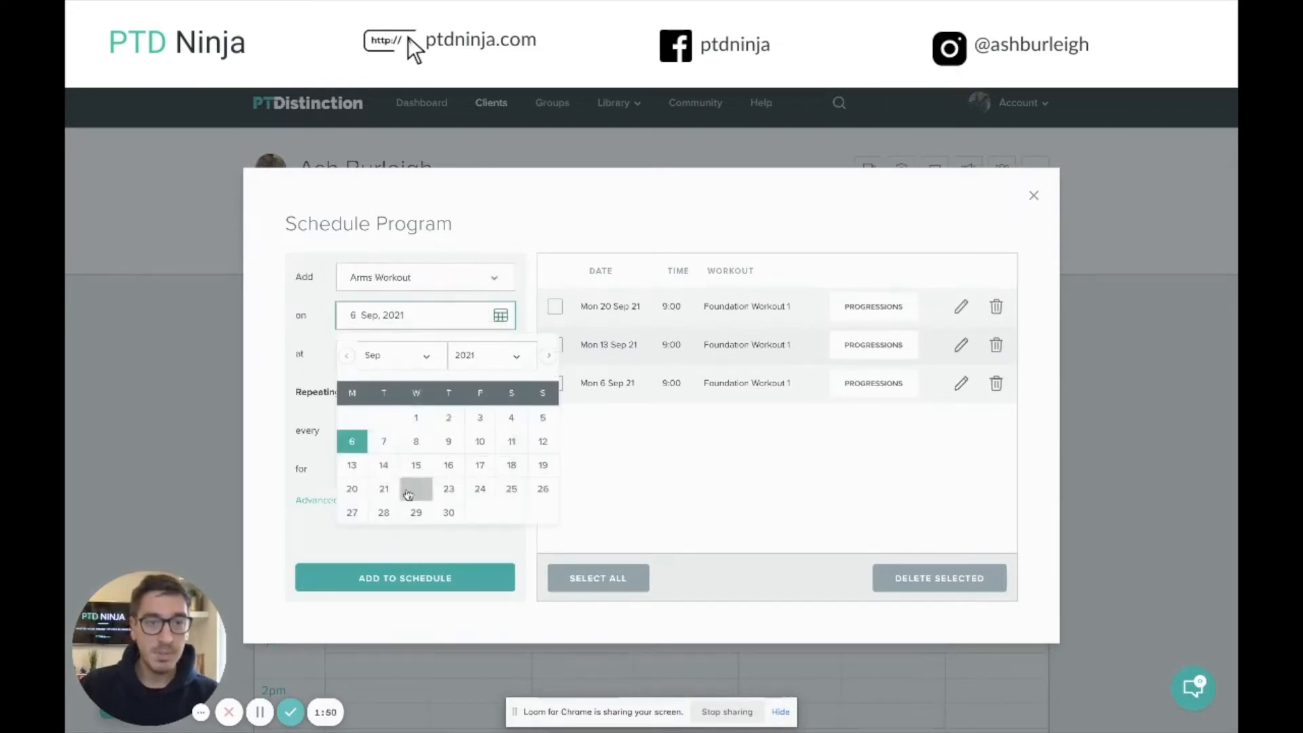
{"action": "left_click", "coordinate": [416, 442]}
{"action": "left_click", "coordinate": [424, 585]}
Step: Add Foundation Workout 2 to the schedule starting 10 Sep 2021 with the same weekly repeat
{"action": "left_click", "coordinate": [434, 279]}
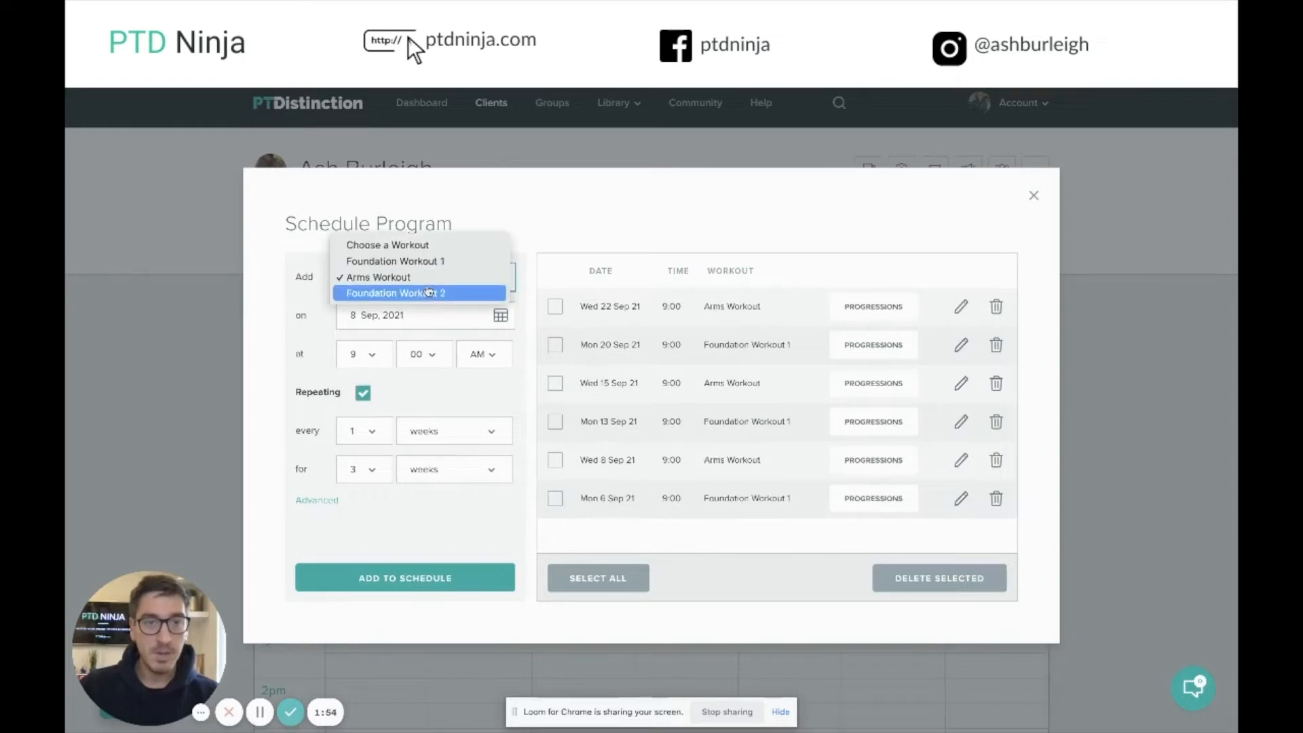
{"action": "left_click", "coordinate": [428, 293]}
{"action": "left_click", "coordinate": [422, 314]}
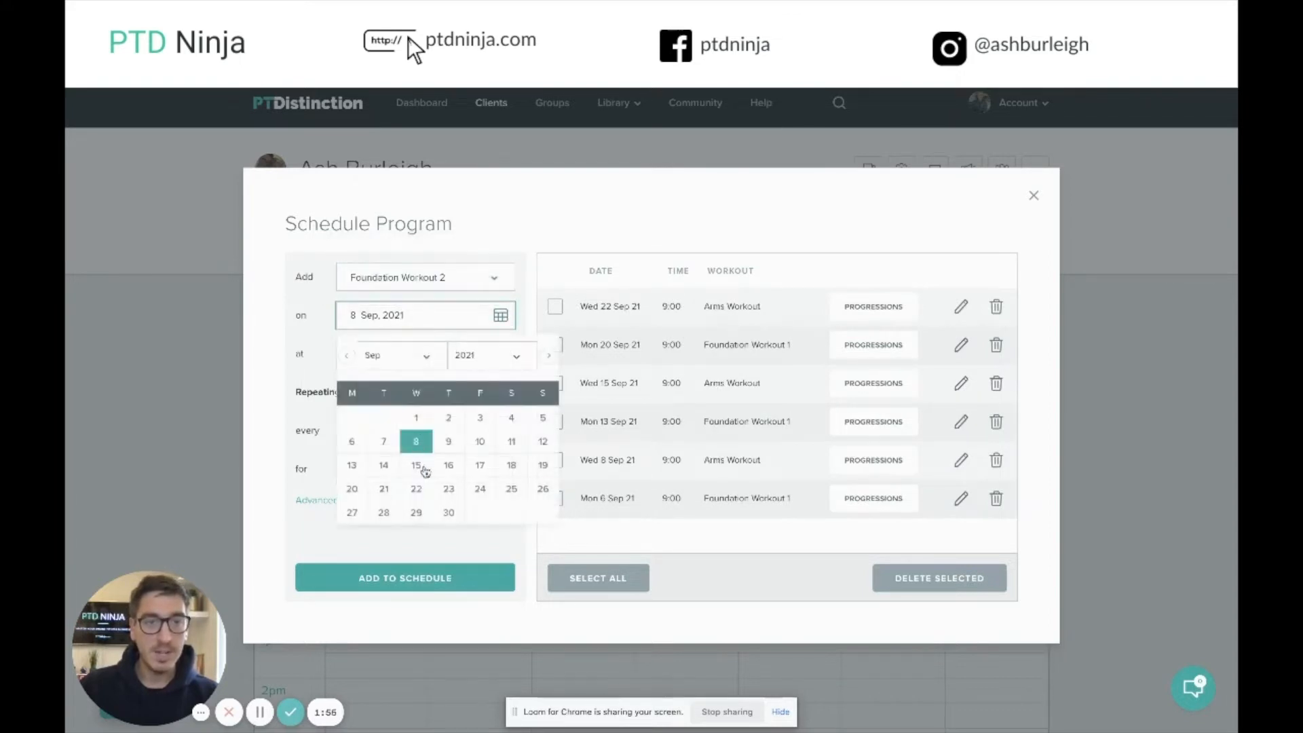
{"action": "left_click", "coordinate": [477, 444]}
{"action": "left_click", "coordinate": [406, 582]}
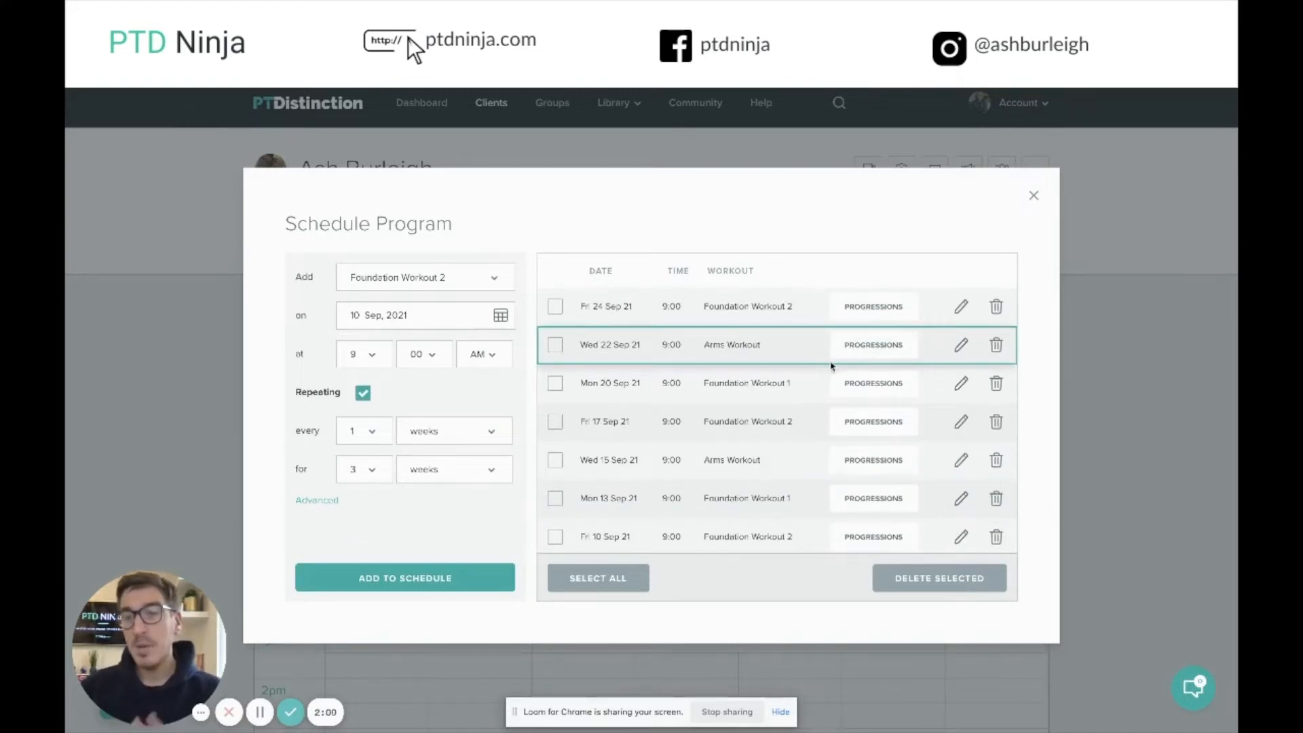
Step: Review a Foundation Workout 2 session's progressions, save and copy them with Fri 24 Sep 21 selected, and close the program schedule
{"action": "scroll", "coordinate": [699, 407], "scroll_direction": "down", "scroll_amount": 2}
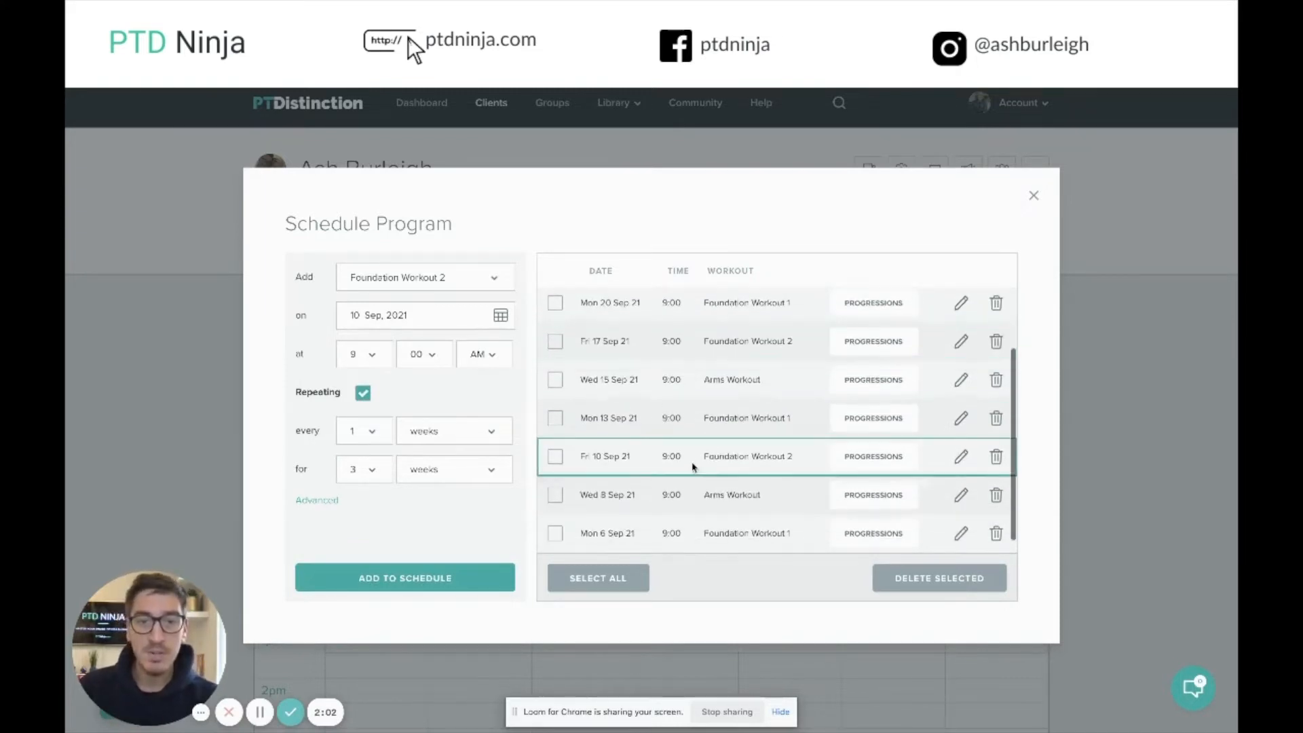
{"action": "scroll", "coordinate": [835, 442], "scroll_direction": "up", "scroll_amount": 3}
{"action": "left_click", "coordinate": [876, 400]}
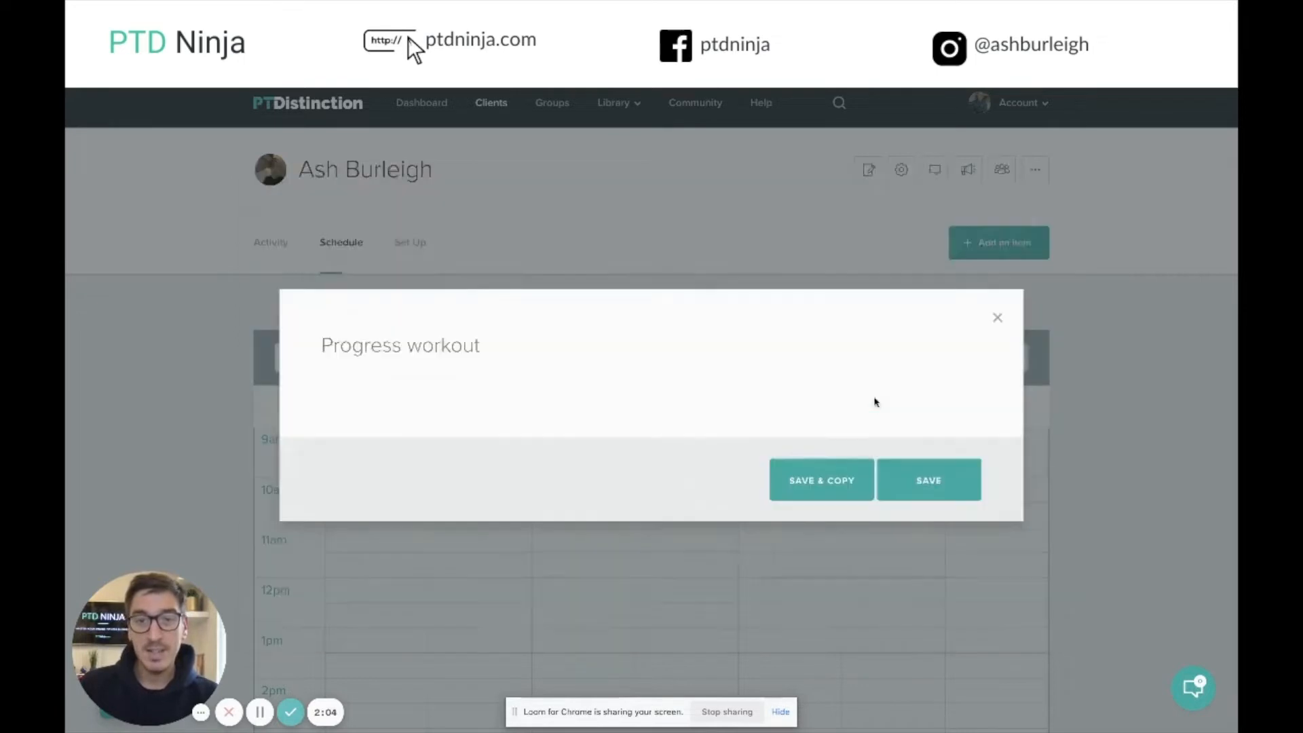
{"action": "scroll", "coordinate": [625, 425], "scroll_direction": "down", "scroll_amount": 5}
{"action": "scroll", "coordinate": [540, 464], "scroll_direction": "down", "scroll_amount": 8}
{"action": "scroll", "coordinate": [540, 464], "scroll_direction": "down", "scroll_amount": 4}
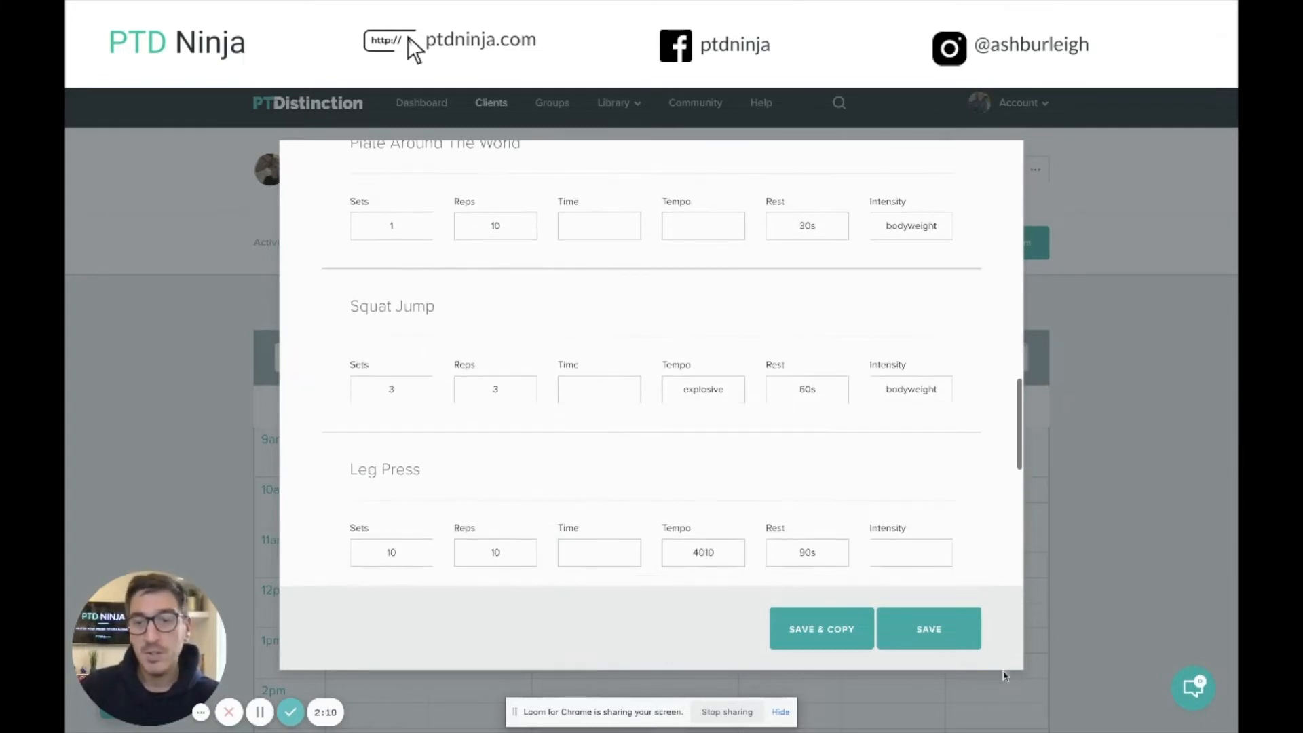
{"action": "left_click", "coordinate": [824, 634]}
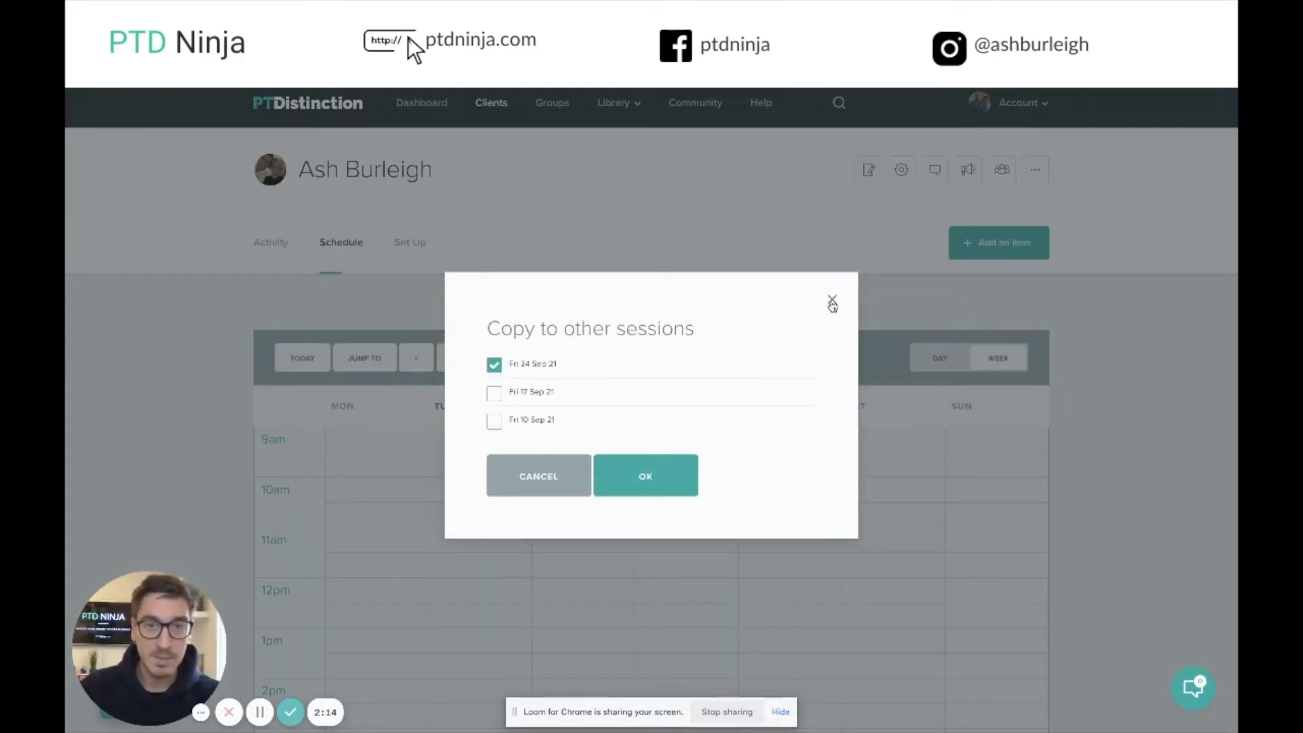
{"action": "left_click", "coordinate": [638, 477]}
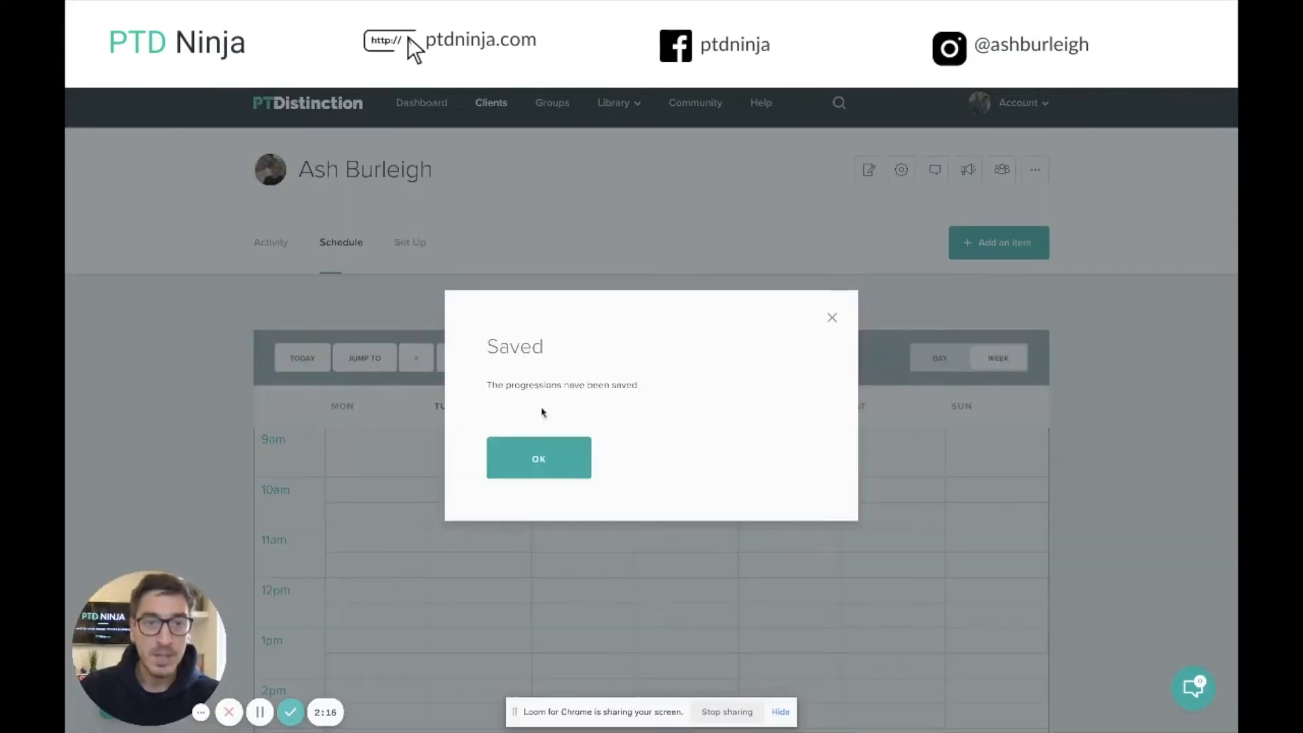
{"action": "left_click", "coordinate": [553, 459]}
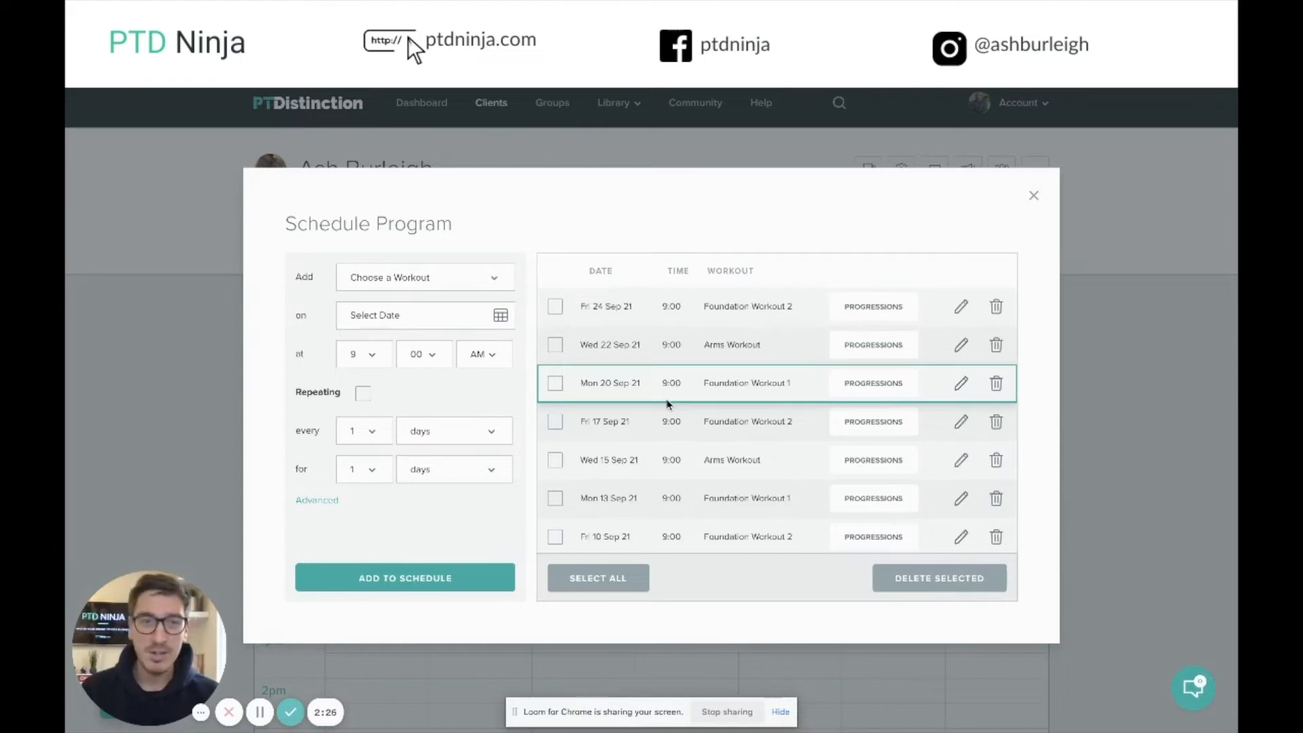
{"action": "left_click", "coordinate": [1033, 196]}
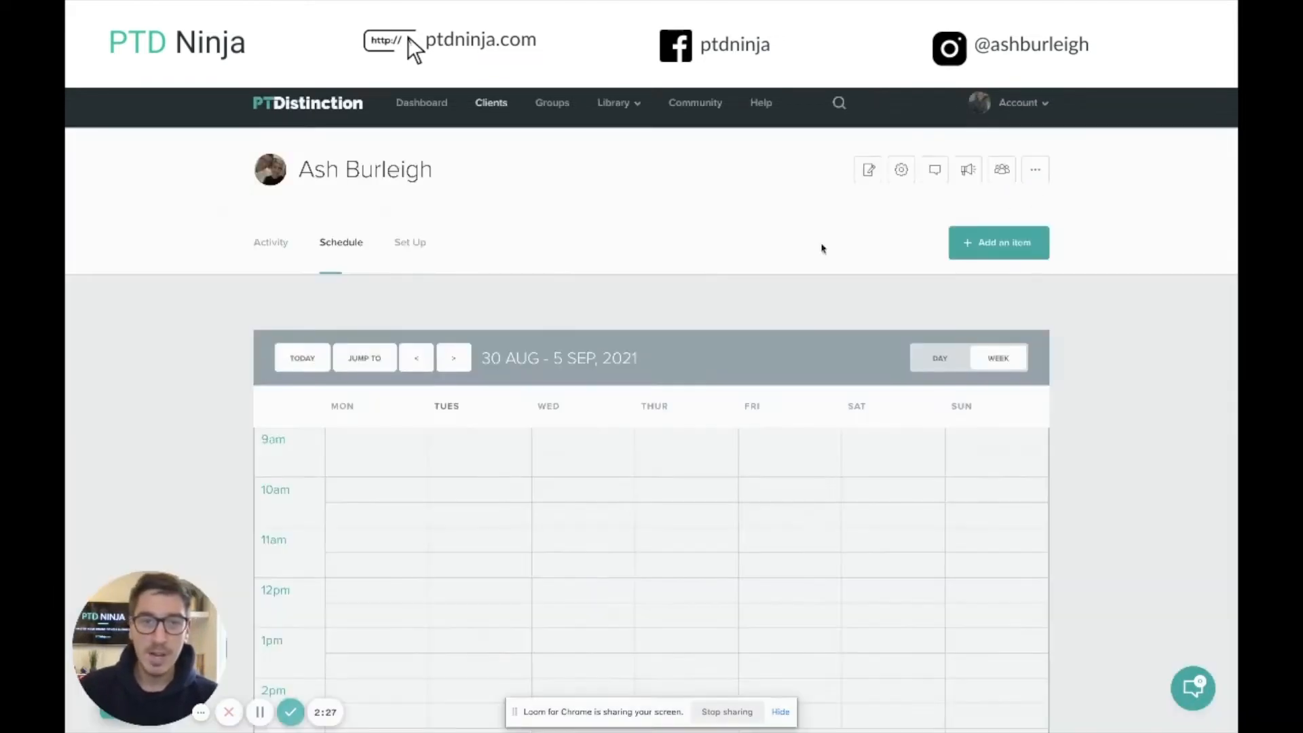
Step: Delete the 3.0 Hypertrophy Week 1-3 program from the client's set-up
{"action": "left_click", "coordinate": [409, 243]}
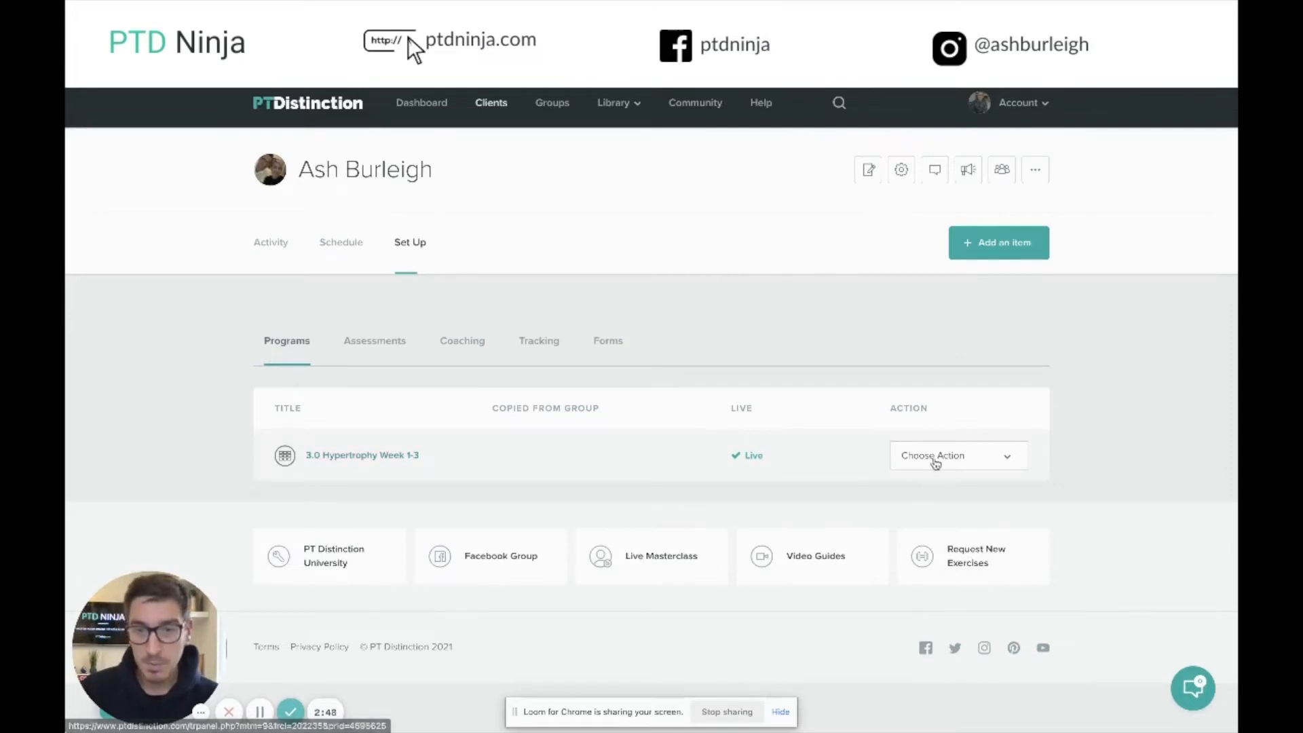
{"action": "left_click", "coordinate": [960, 456]}
{"action": "left_click", "coordinate": [918, 536]}
{"action": "left_click", "coordinate": [642, 460]}
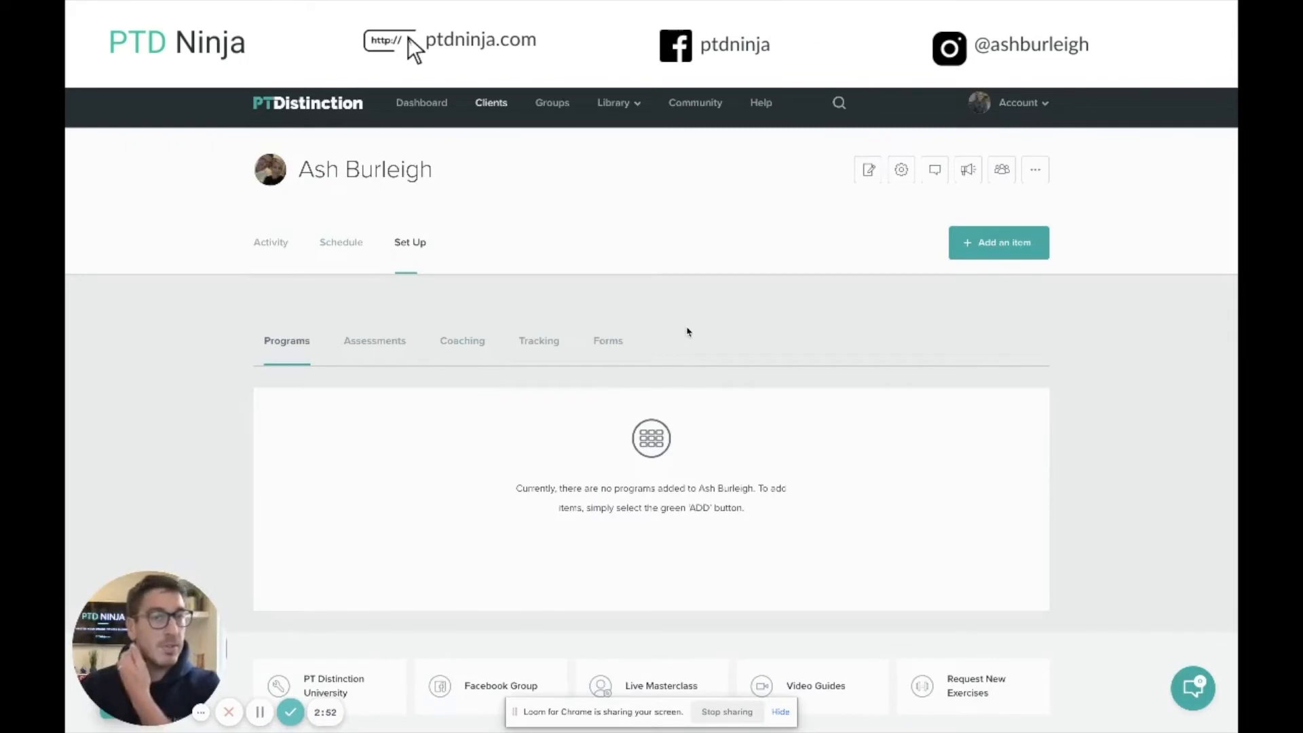
Step: Go to the groups list and search it for "AUTOMA", leaving the new-group form unused
{"action": "left_click", "coordinate": [556, 111]}
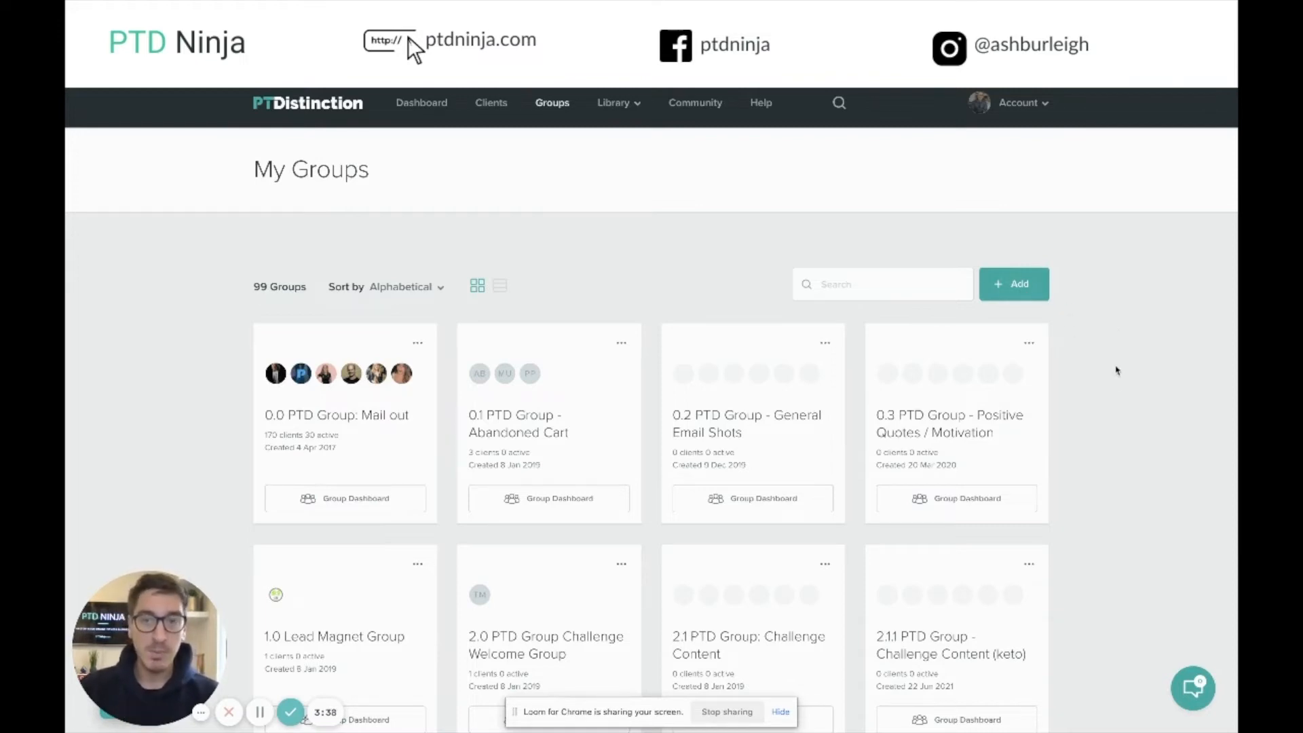
{"action": "left_click", "coordinate": [1022, 288]}
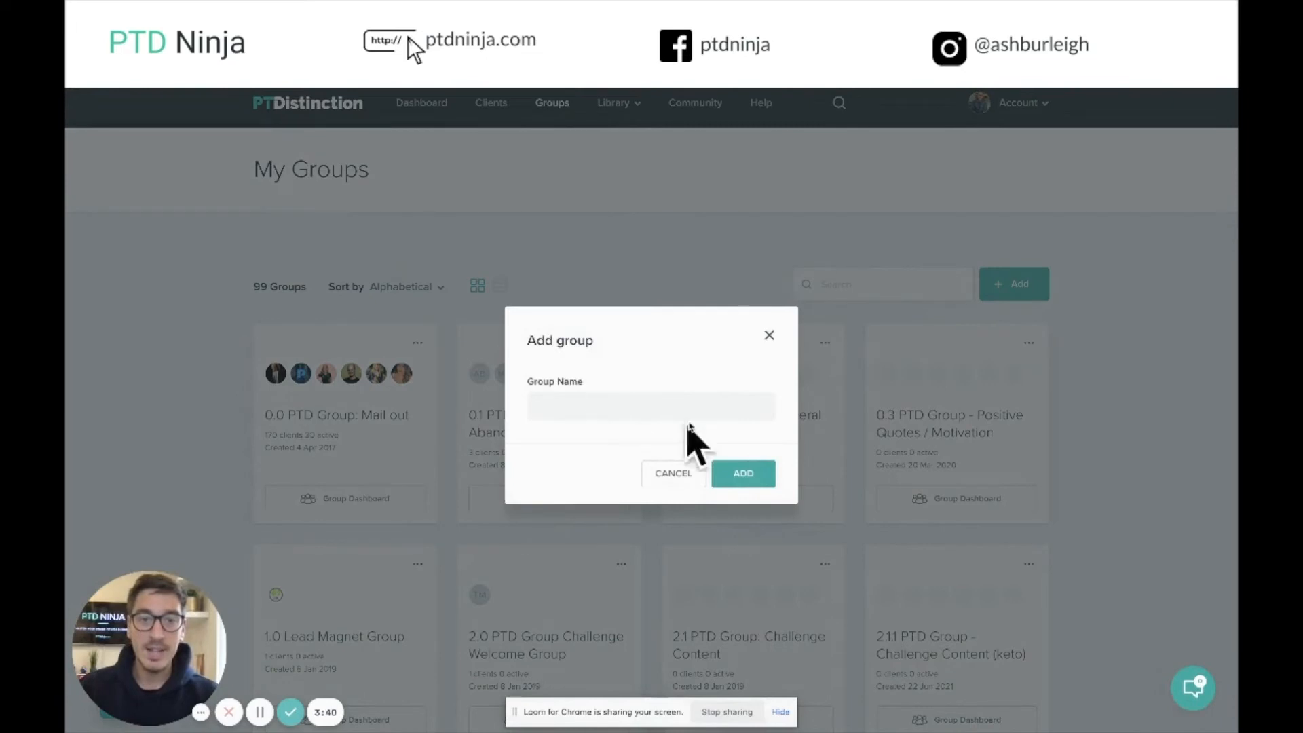
{"action": "left_click", "coordinate": [769, 335]}
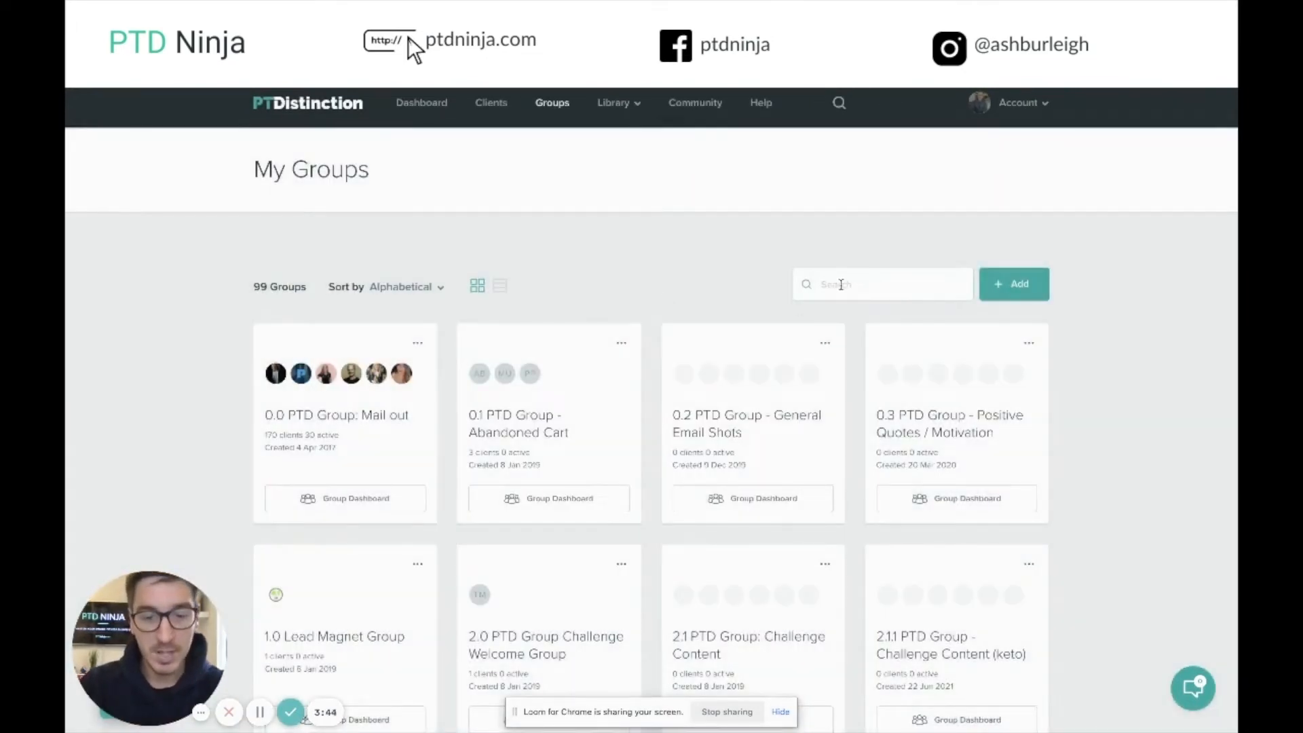
{"action": "type", "text": "AUTOMA"}
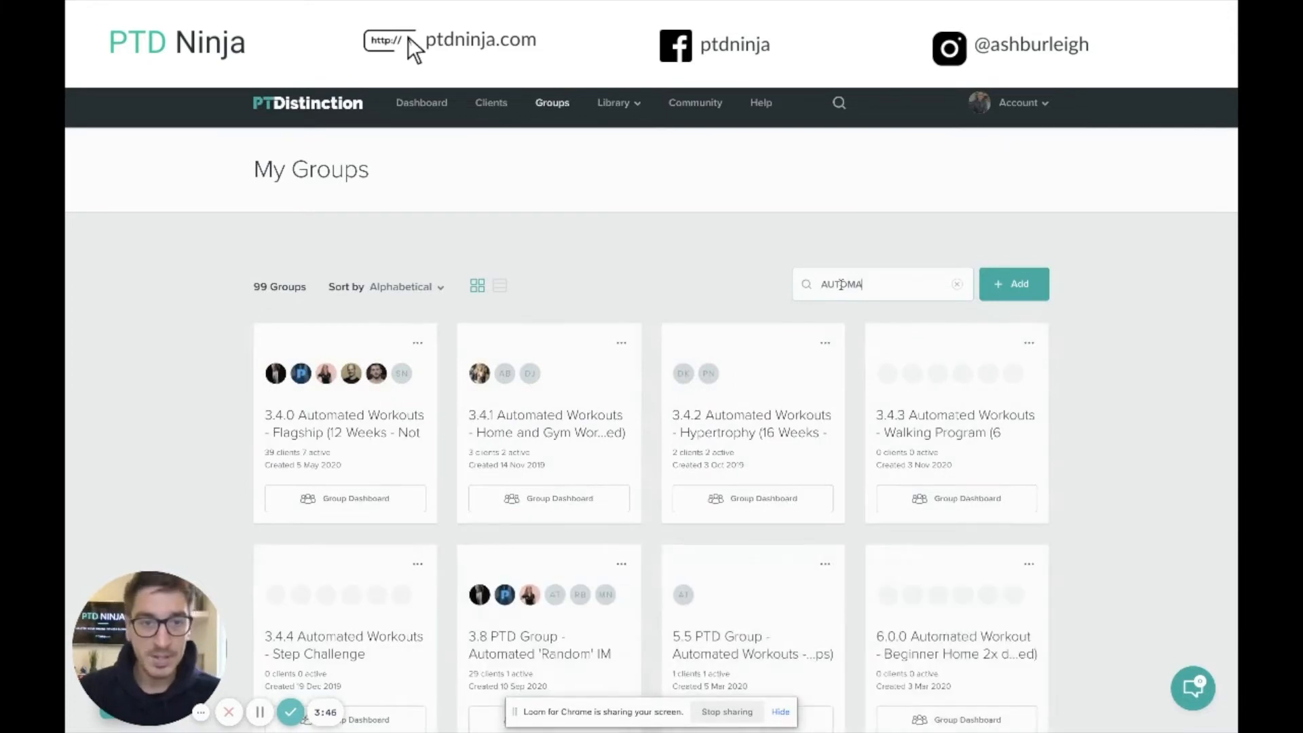
Step: Open the 6.2.2 Automated Workout - Beginner Gym 4 x day group from the results and view the programs in its set-up
{"action": "scroll", "coordinate": [688, 394], "scroll_direction": "down", "scroll_amount": 1}
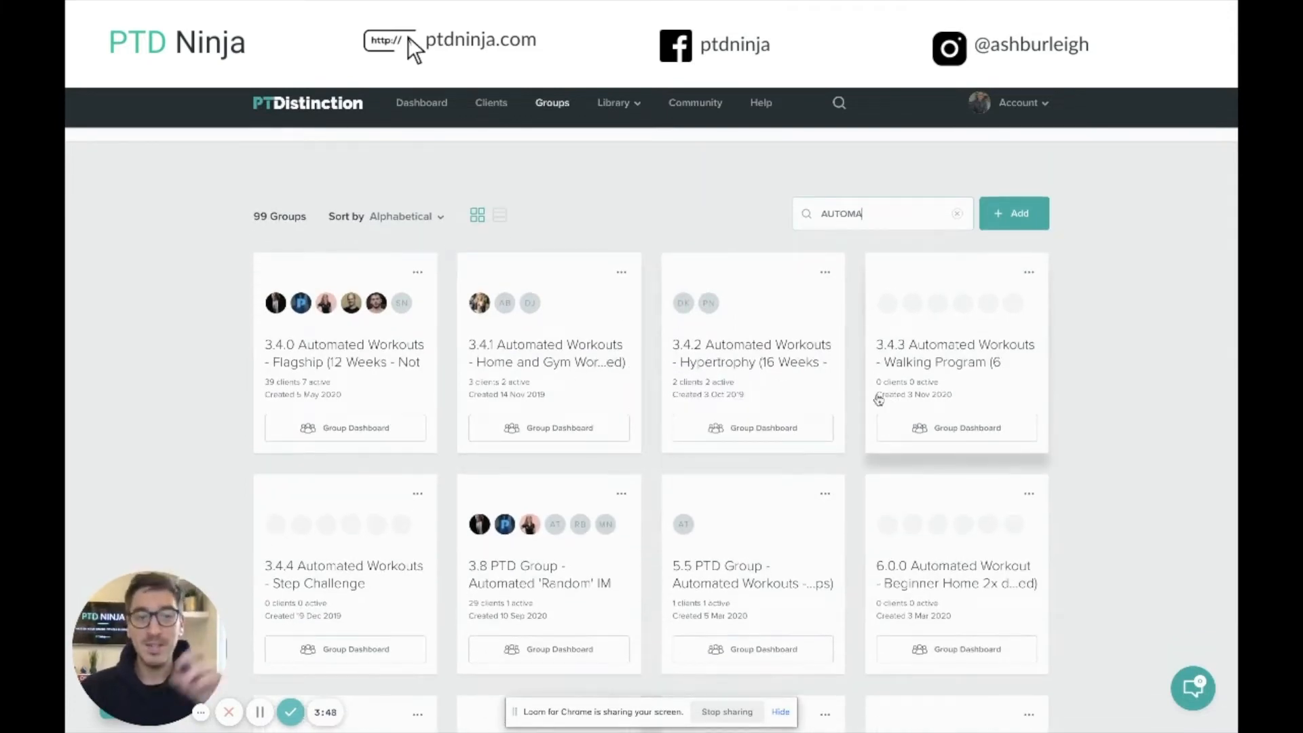
{"action": "scroll", "coordinate": [883, 421], "scroll_direction": "down", "scroll_amount": 5}
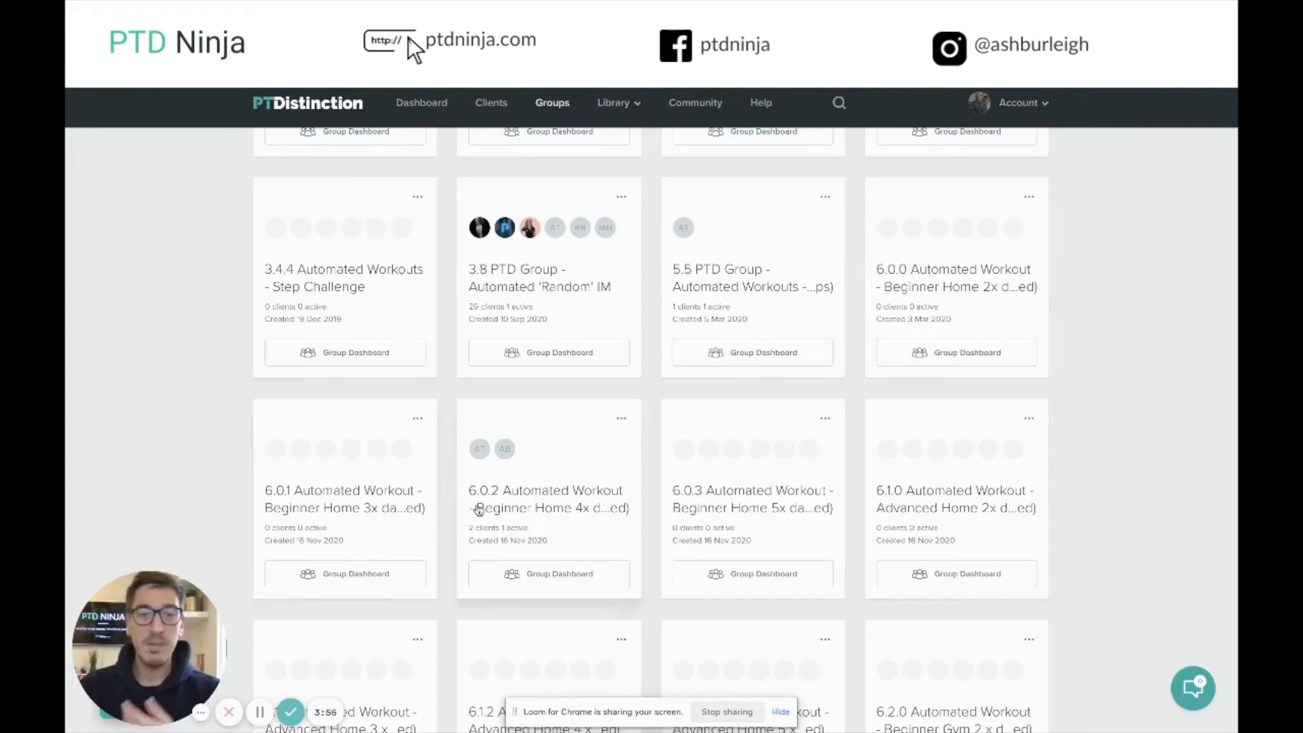
{"action": "scroll", "coordinate": [646, 503], "scroll_direction": "down", "scroll_amount": 5}
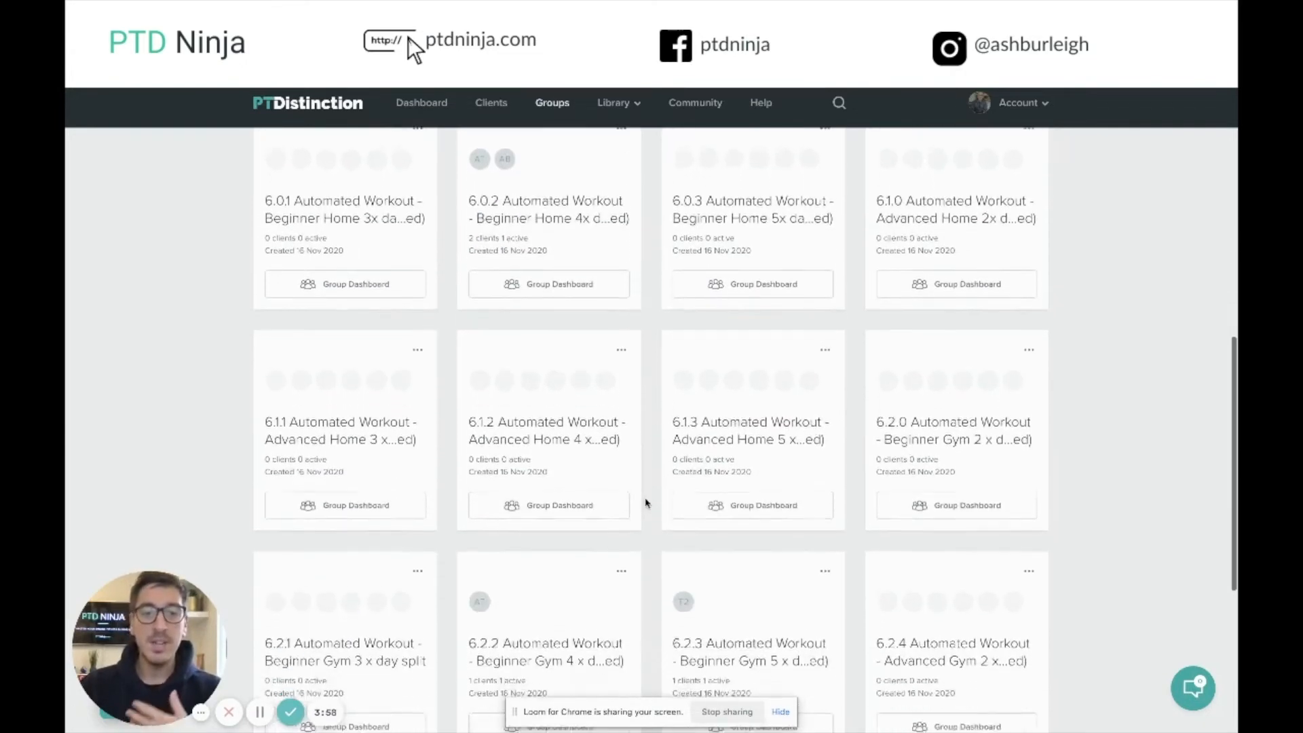
{"action": "scroll", "coordinate": [647, 503], "scroll_direction": "down", "scroll_amount": 5}
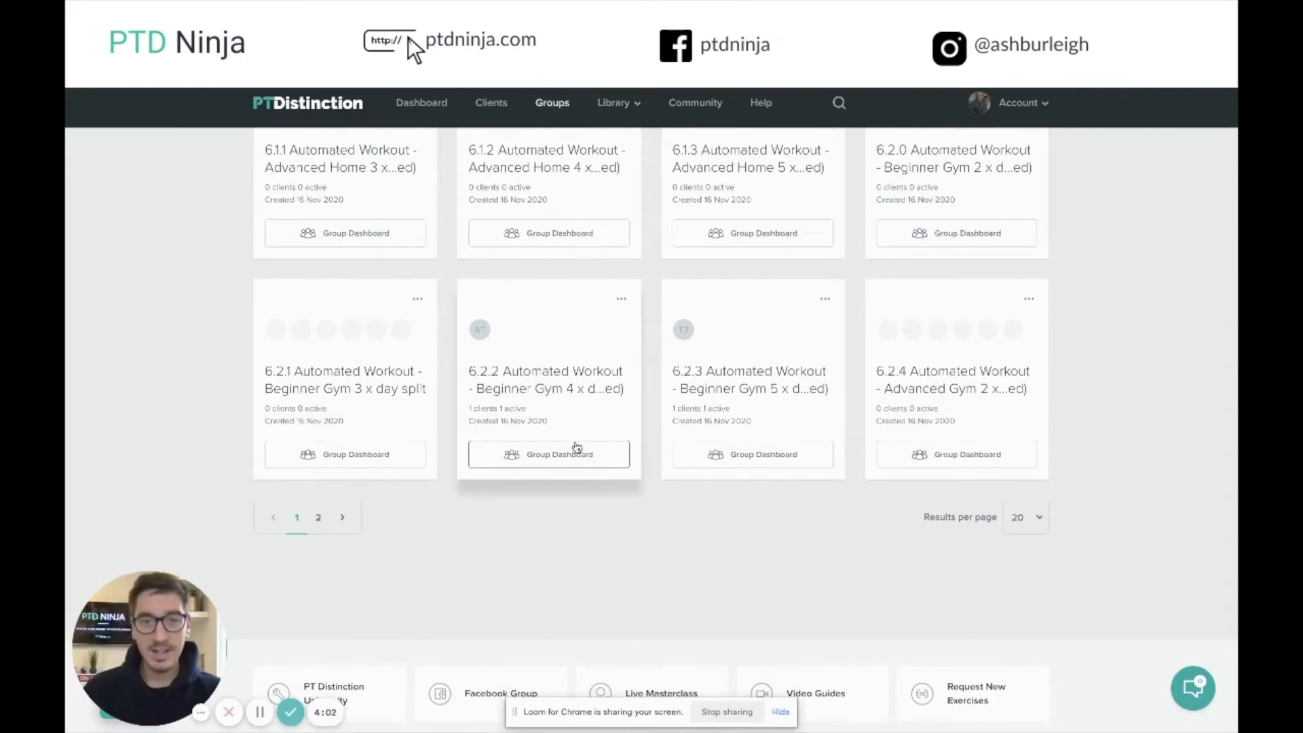
{"action": "left_click", "coordinate": [564, 394]}
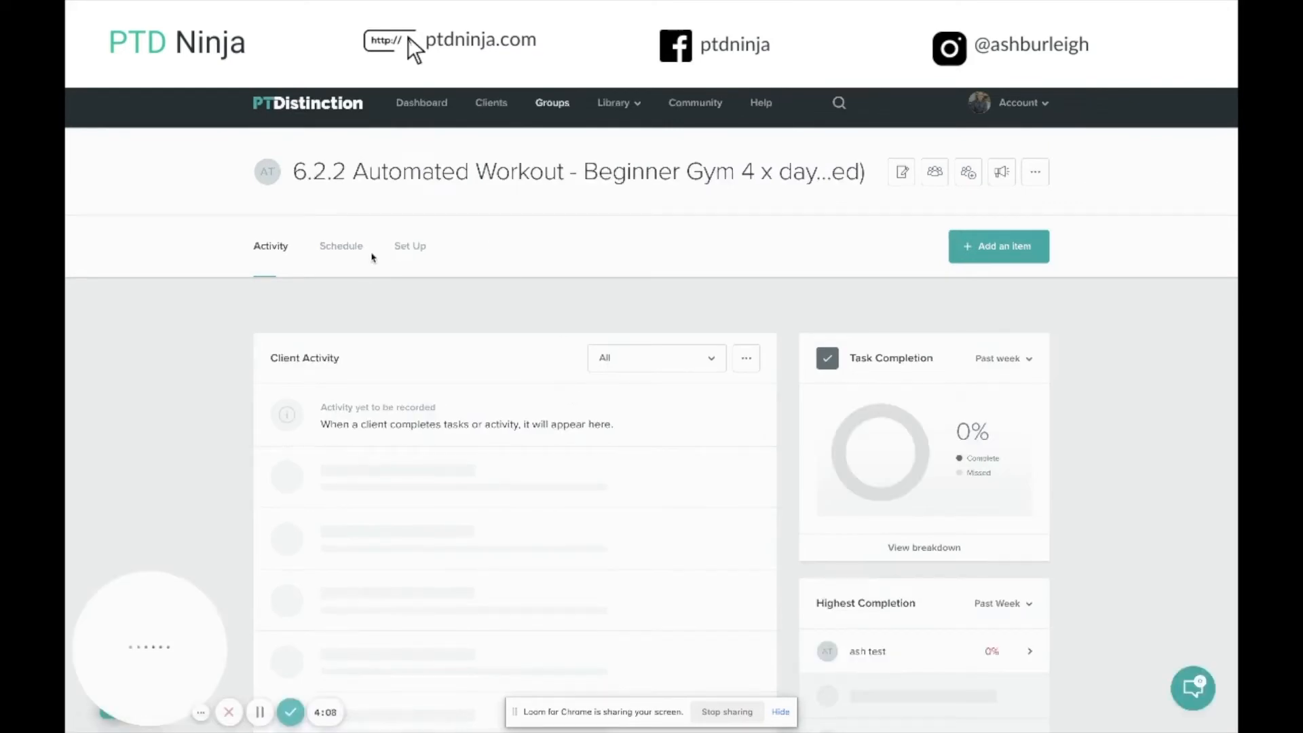
{"action": "left_click", "coordinate": [416, 247]}
{"action": "scroll", "coordinate": [446, 277], "scroll_direction": "down", "scroll_amount": 1}
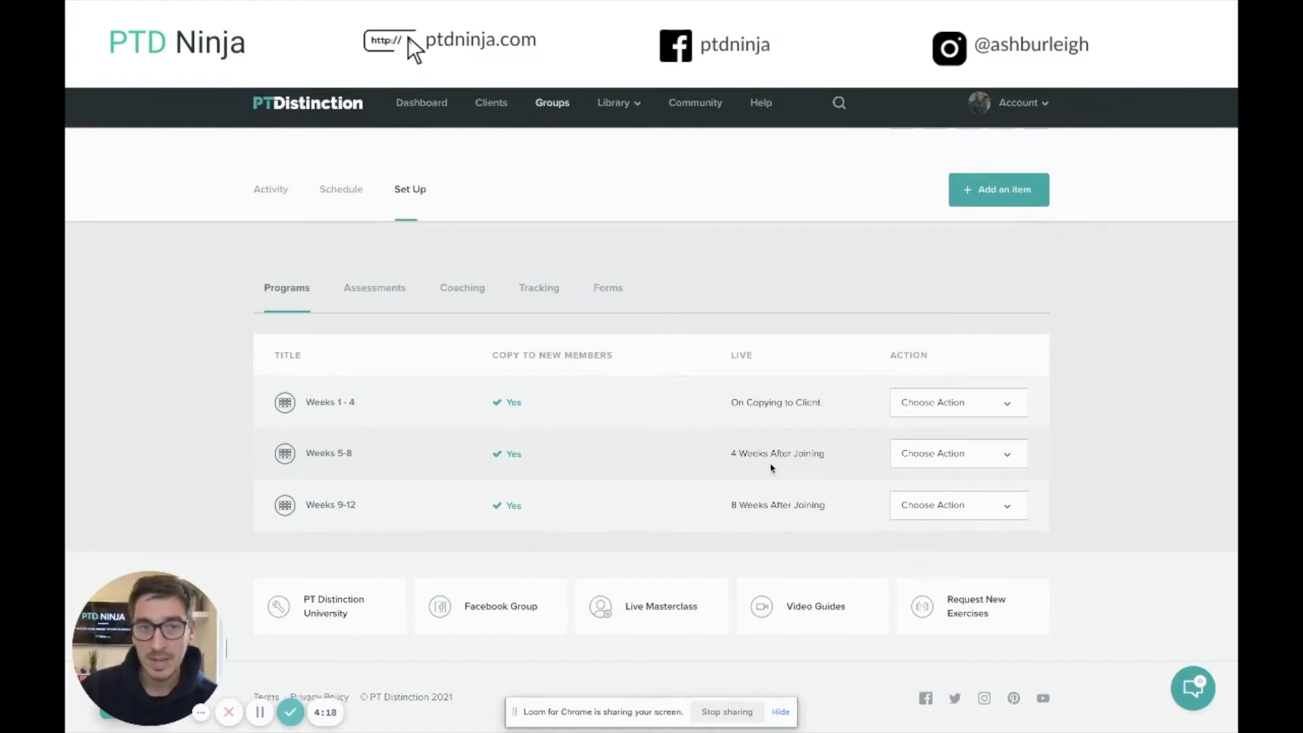
Step: Review the scheduling and progressions of the group's Weeks 1 - 4 program, then close the schedule
{"action": "left_click", "coordinate": [933, 405]}
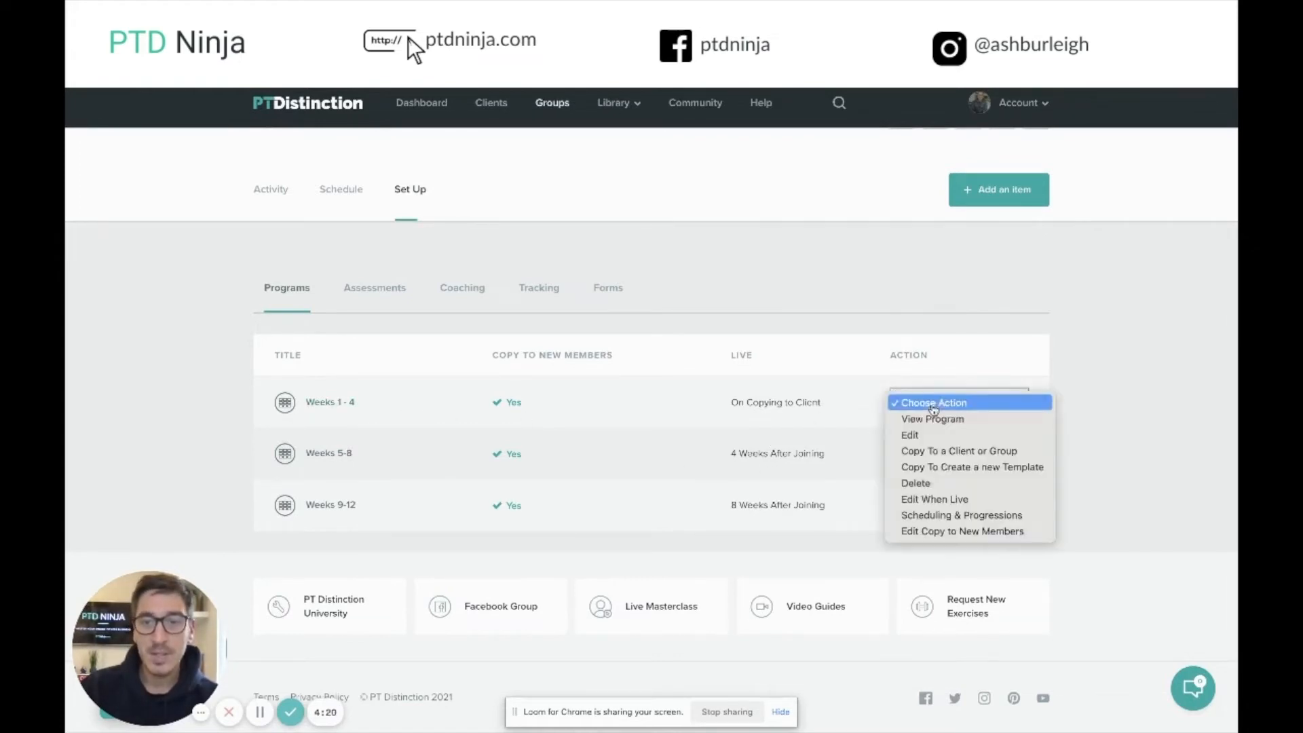
{"action": "left_click", "coordinate": [951, 516]}
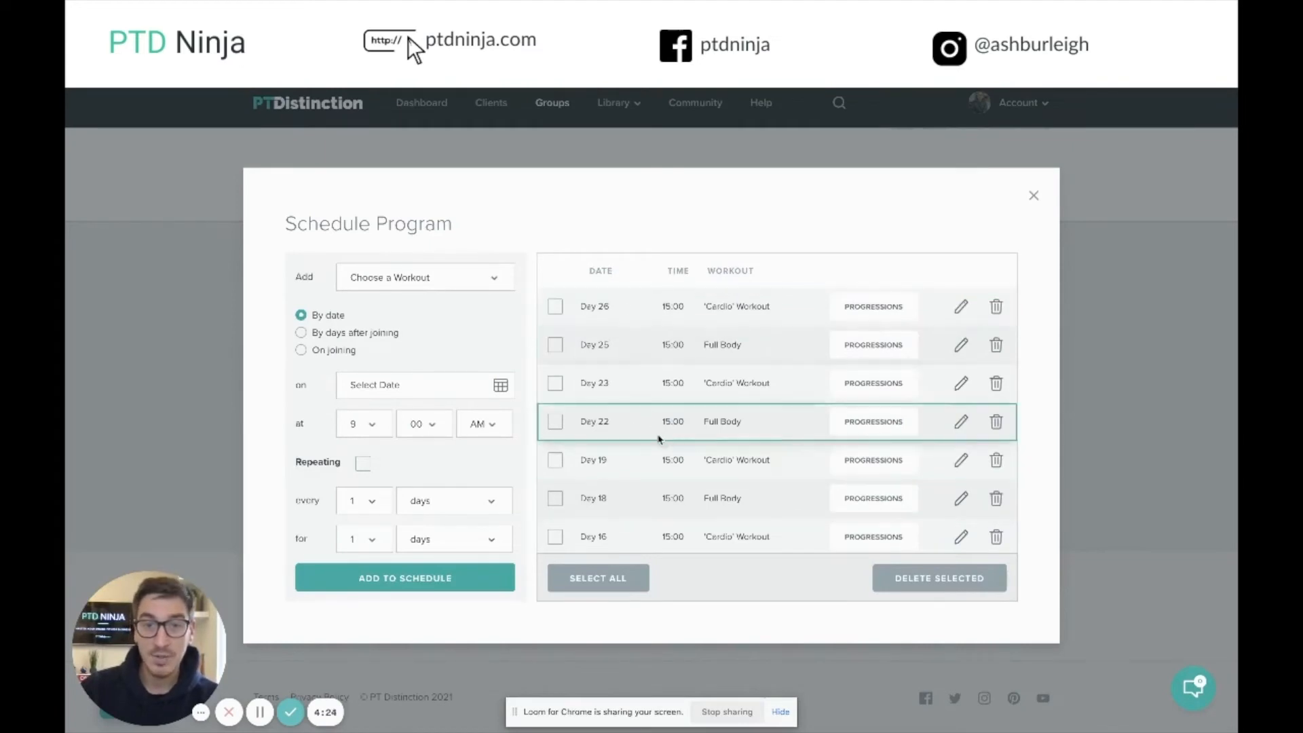
{"action": "left_click", "coordinate": [1034, 197]}
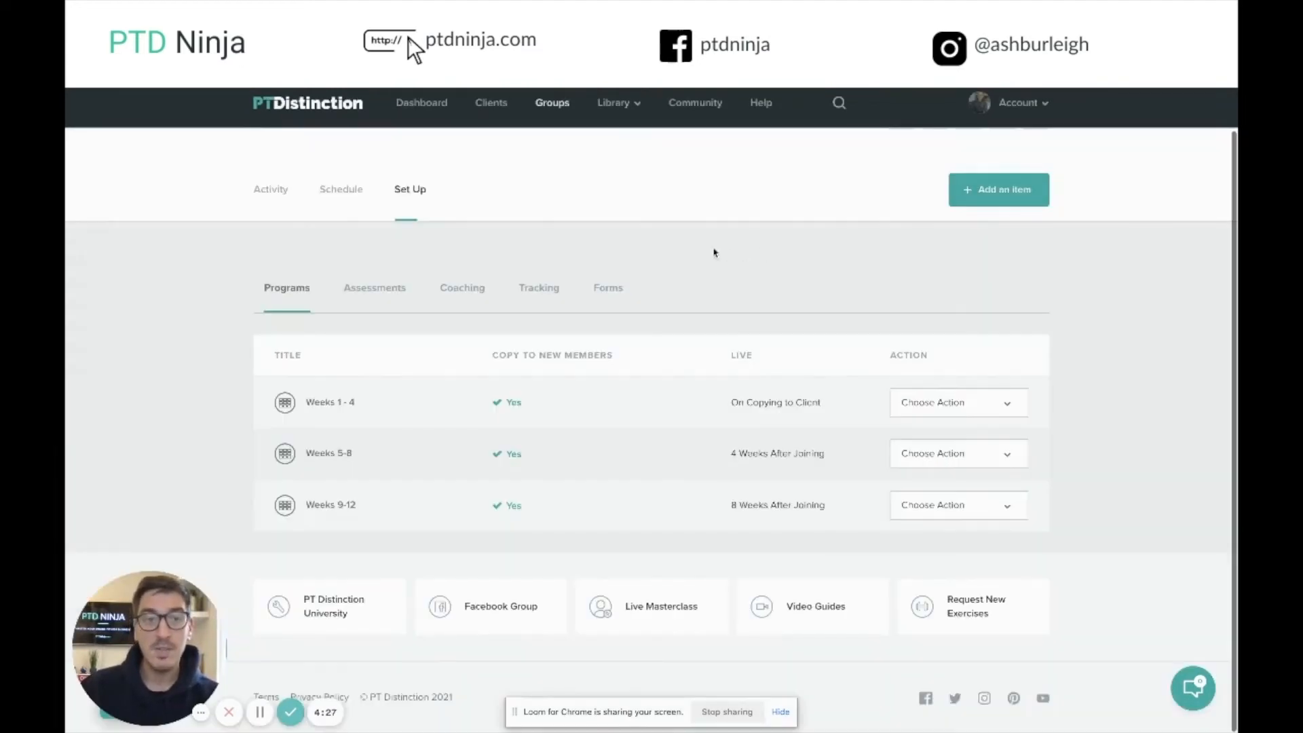
Step: Examine the group's schedule by days after joining for weeks 1 and 2
{"action": "left_click", "coordinate": [345, 196]}
{"action": "left_click", "coordinate": [478, 360]}
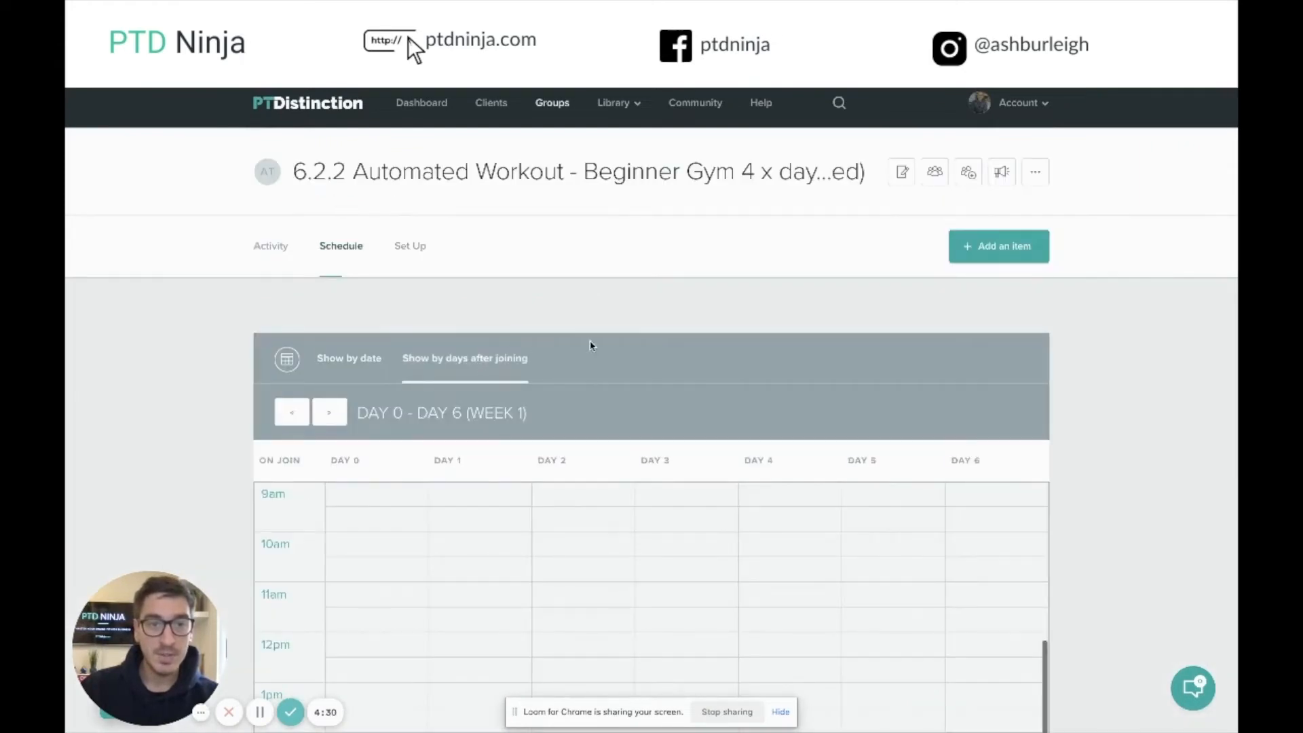
{"action": "scroll", "coordinate": [590, 345], "scroll_direction": "down", "scroll_amount": 5}
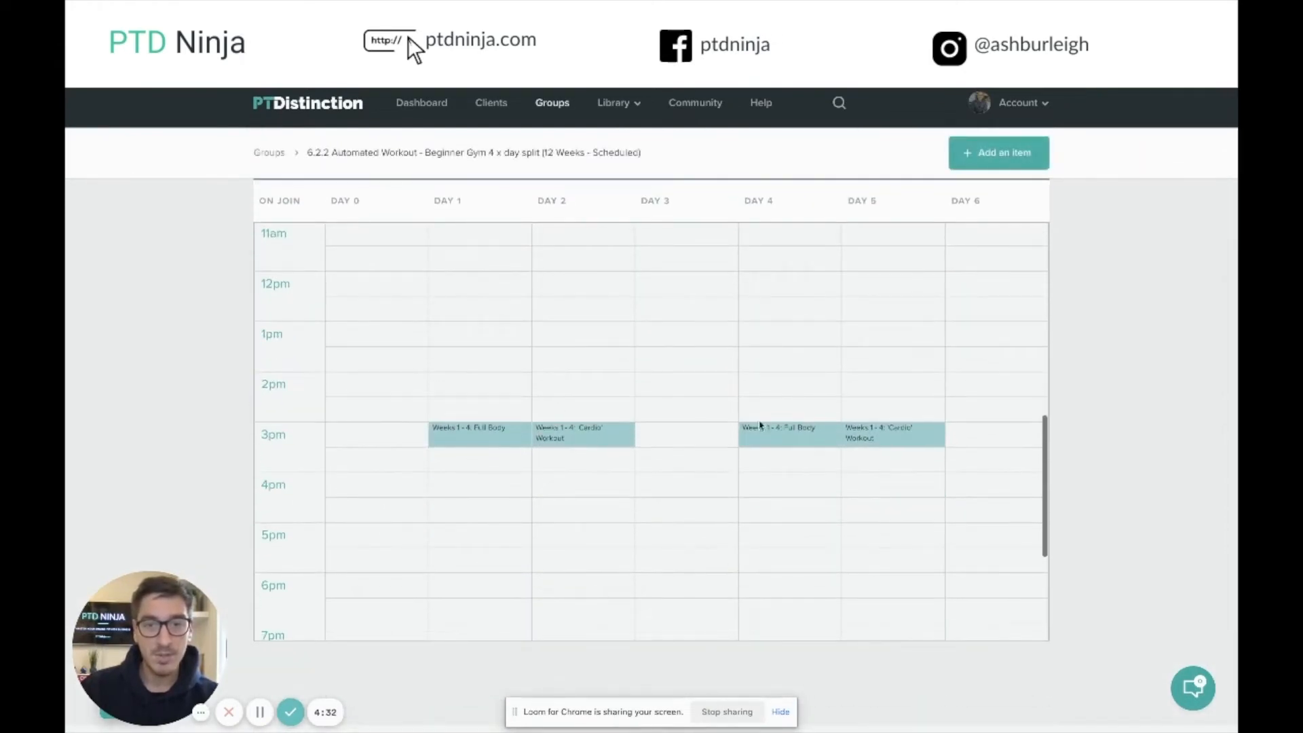
{"action": "scroll", "coordinate": [1154, 430], "scroll_direction": "up", "scroll_amount": 1}
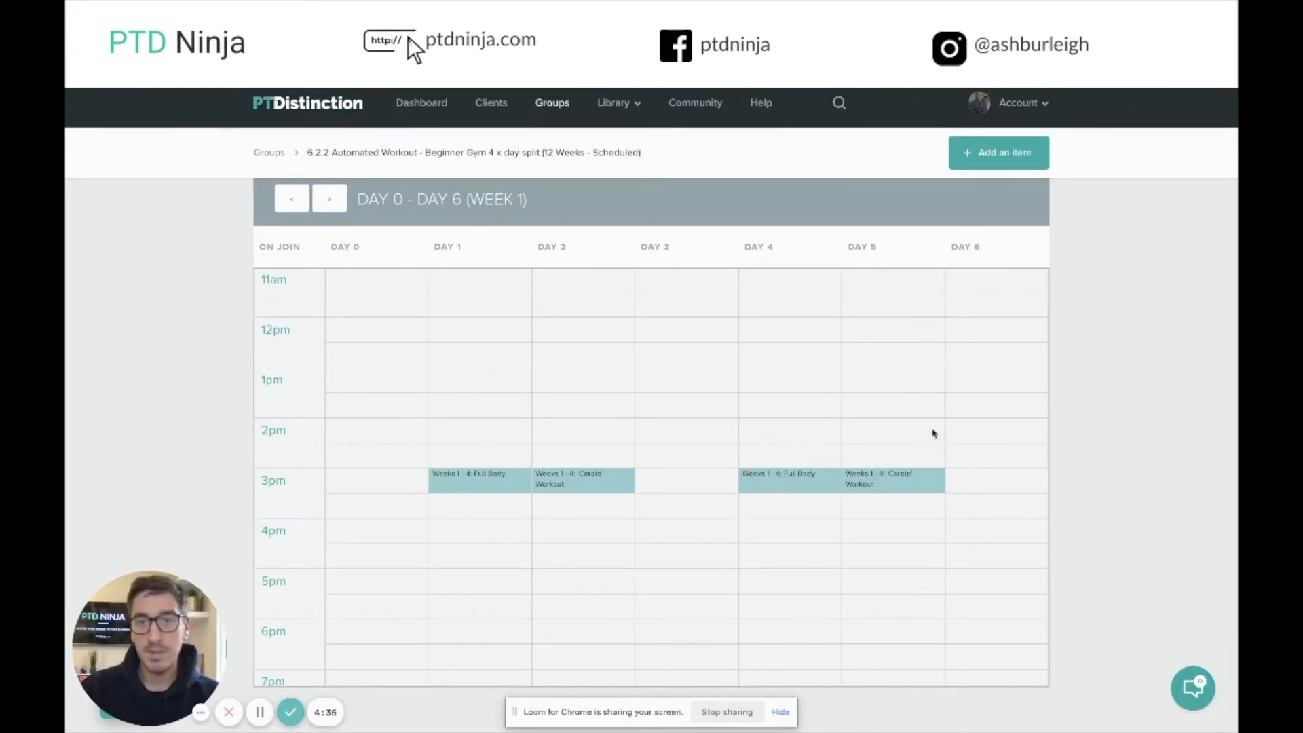
{"action": "left_click", "coordinate": [329, 198]}
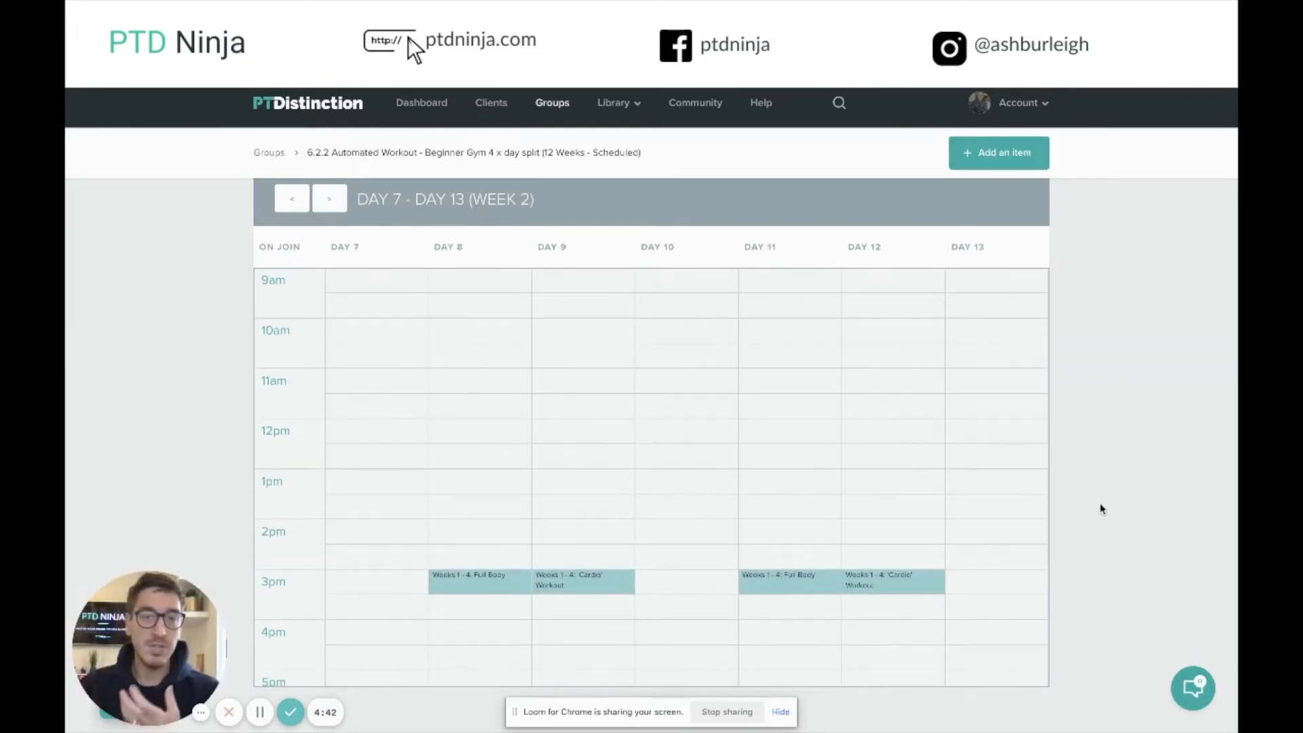
{"action": "scroll", "coordinate": [1101, 509], "scroll_direction": "up", "scroll_amount": 3}
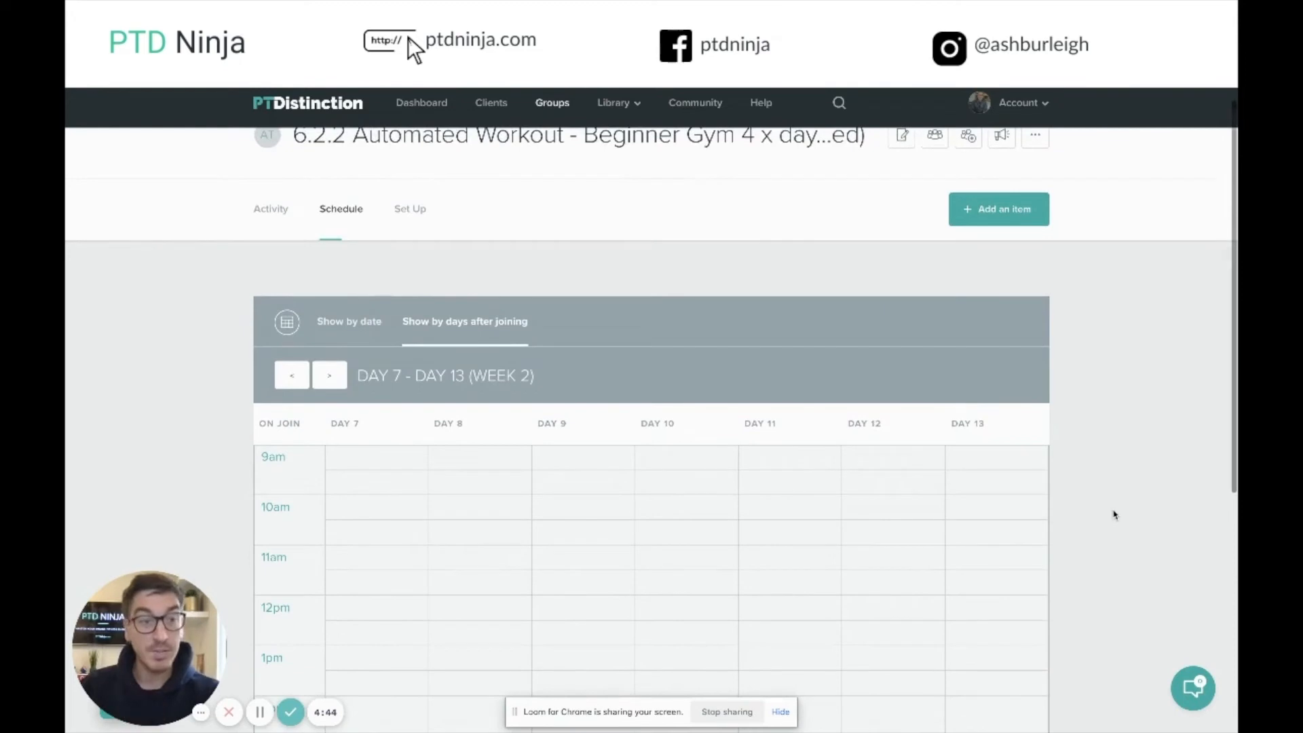
{"action": "scroll", "coordinate": [687, 271], "scroll_direction": "up", "scroll_amount": 1}
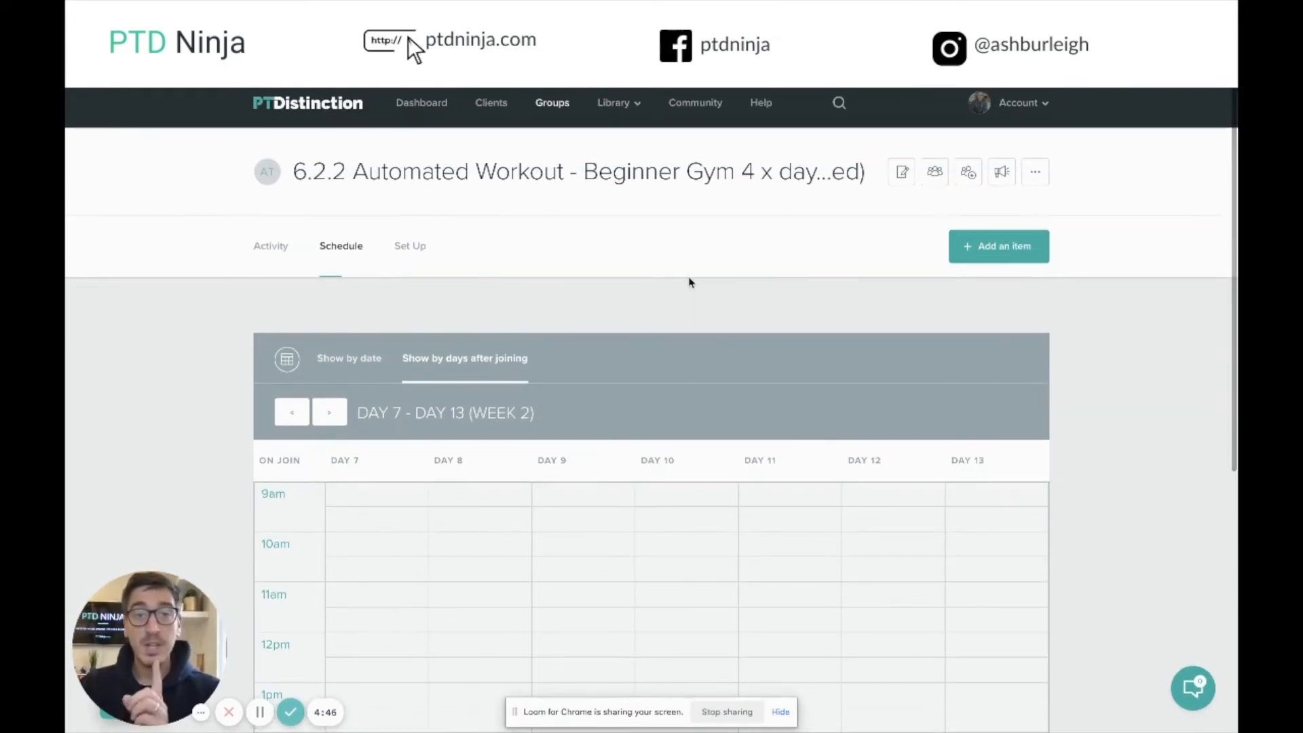
Step: Search for the client by name, open the first matching profile and show its set-up
{"action": "left_click", "coordinate": [840, 102]}
{"action": "type", "text": "ASH BUR"}
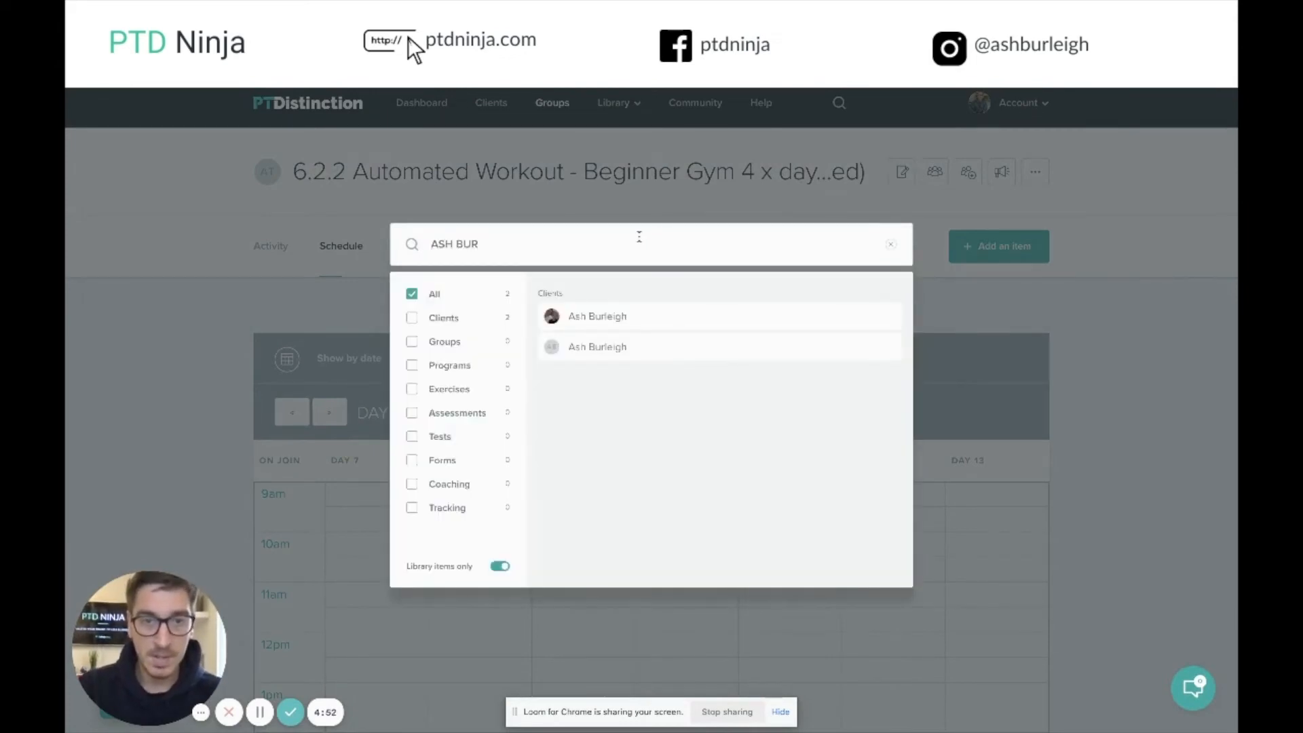
{"action": "left_click", "coordinate": [615, 319]}
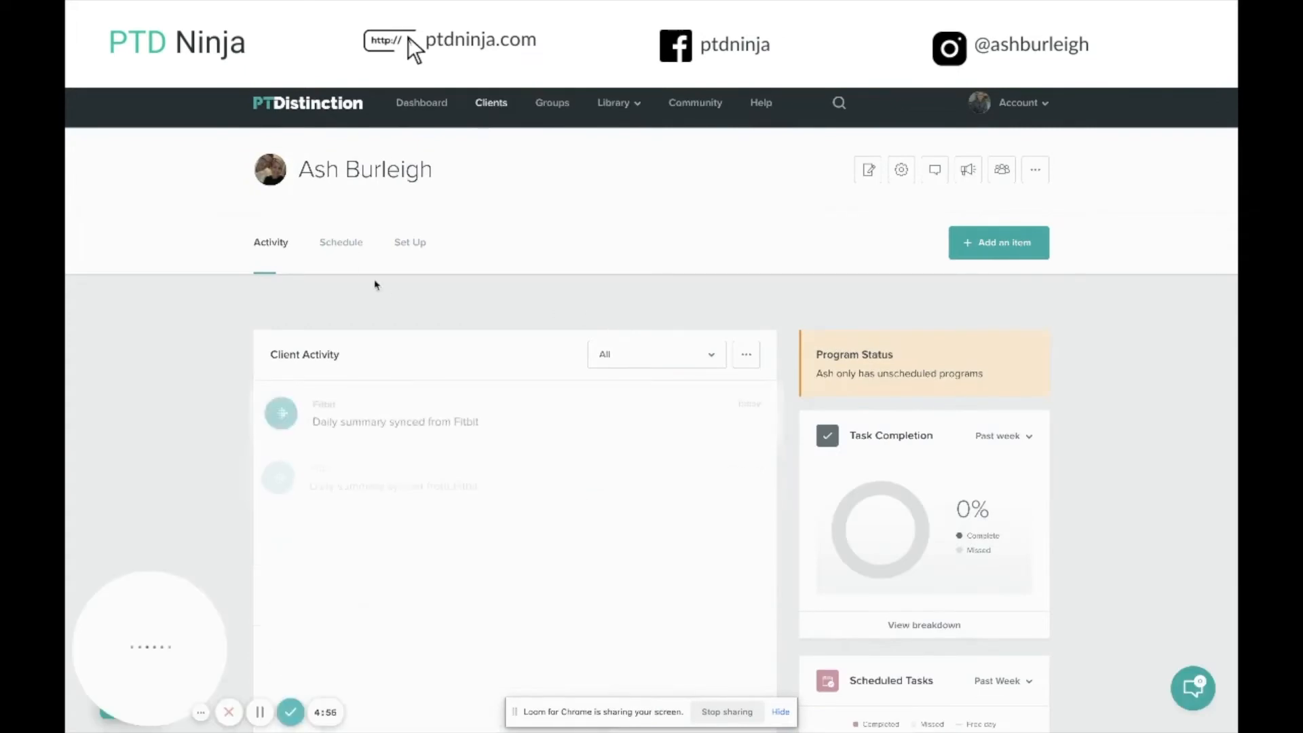
{"action": "left_click", "coordinate": [412, 246]}
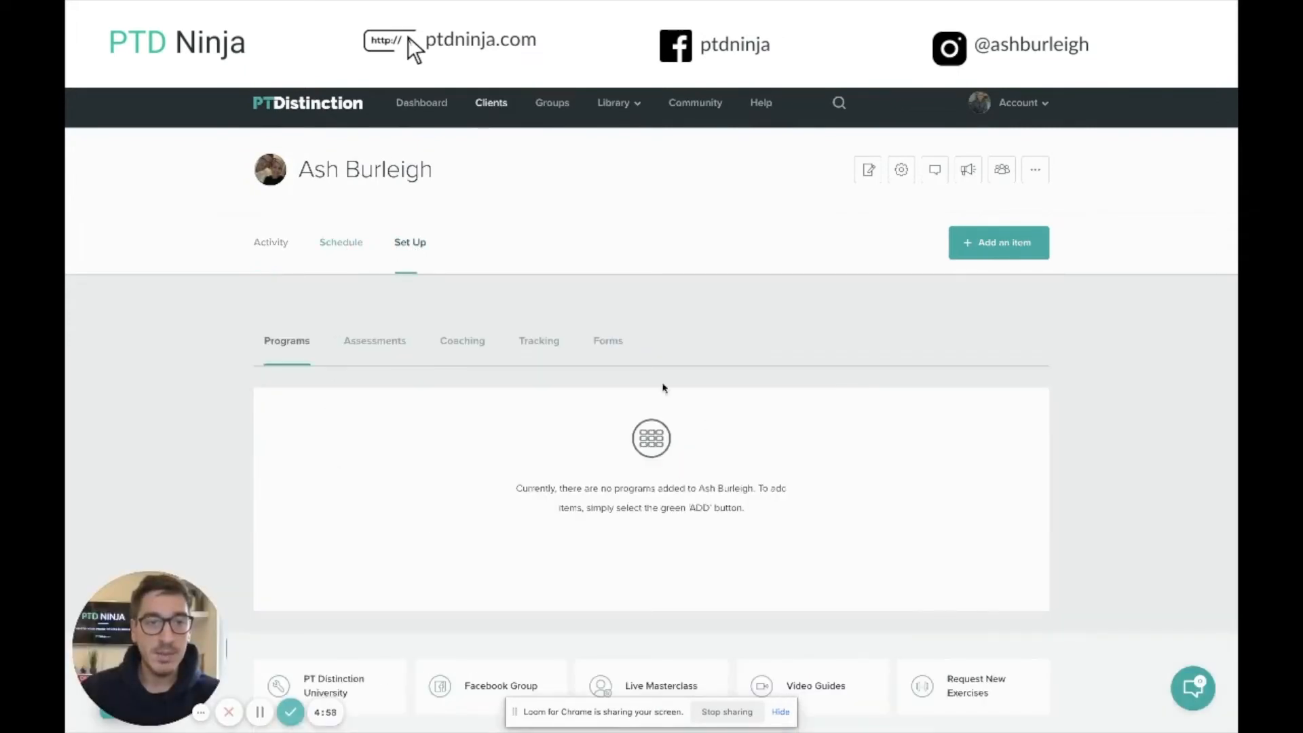
Step: Start adding the client to a group, choosing 6.2.2 Automated Workout - Beginner Gym 4 x day split (12 Weeks - Scheduled)
{"action": "left_click", "coordinate": [1002, 169]}
{"action": "left_click", "coordinate": [537, 445]}
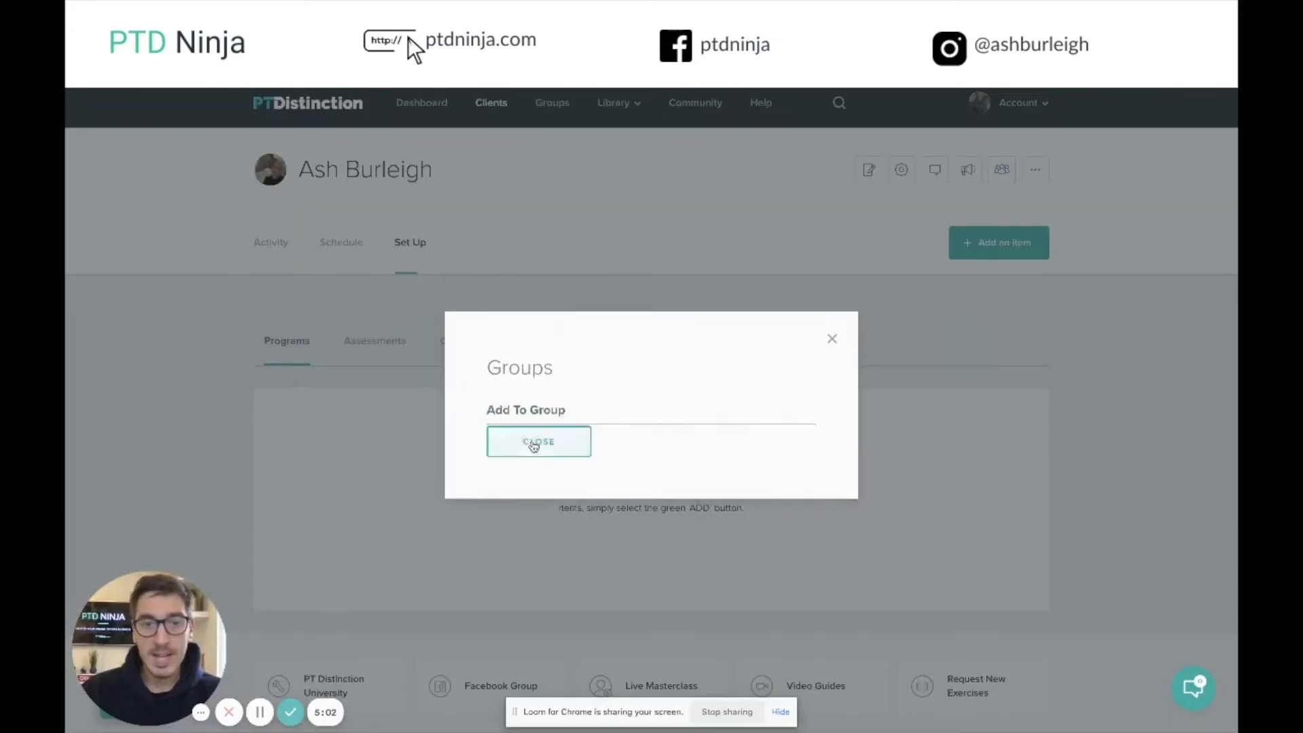
{"action": "left_click", "coordinate": [695, 369]}
{"action": "scroll", "coordinate": [697, 565], "scroll_direction": "down", "scroll_amount": 15}
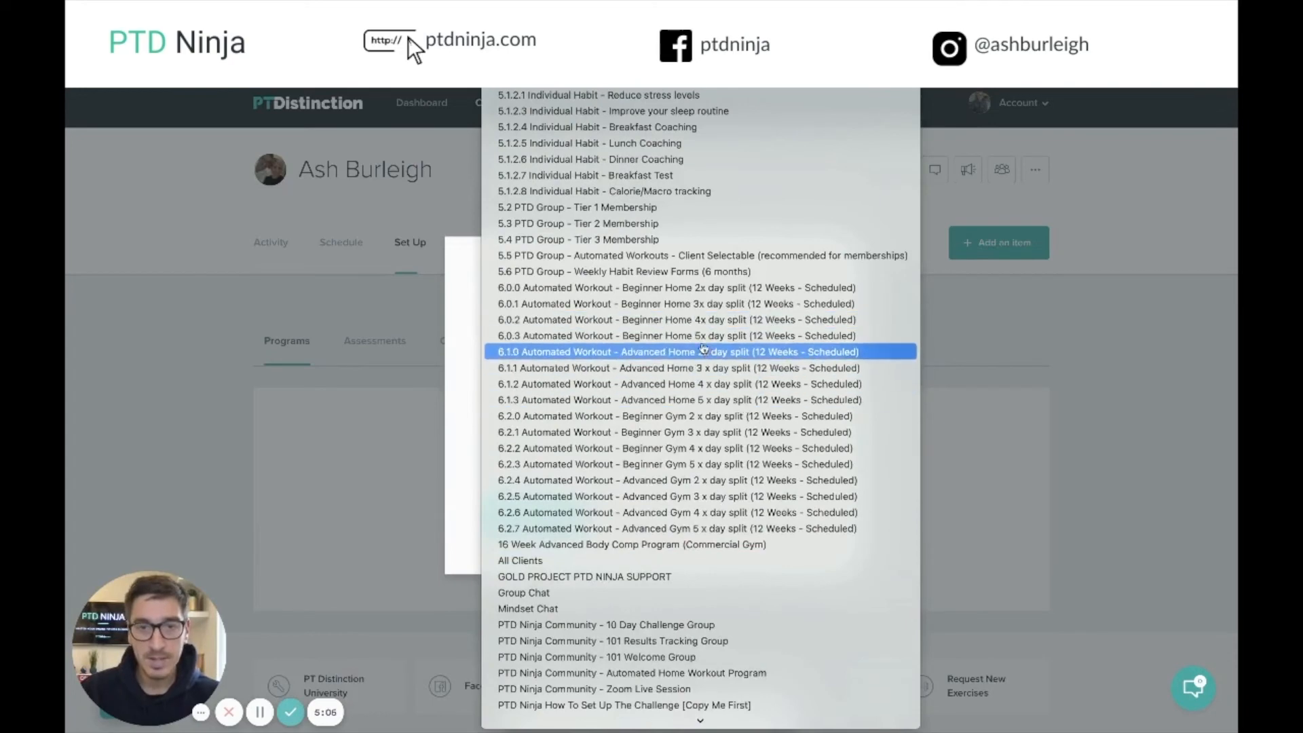
{"action": "left_click", "coordinate": [689, 449]}
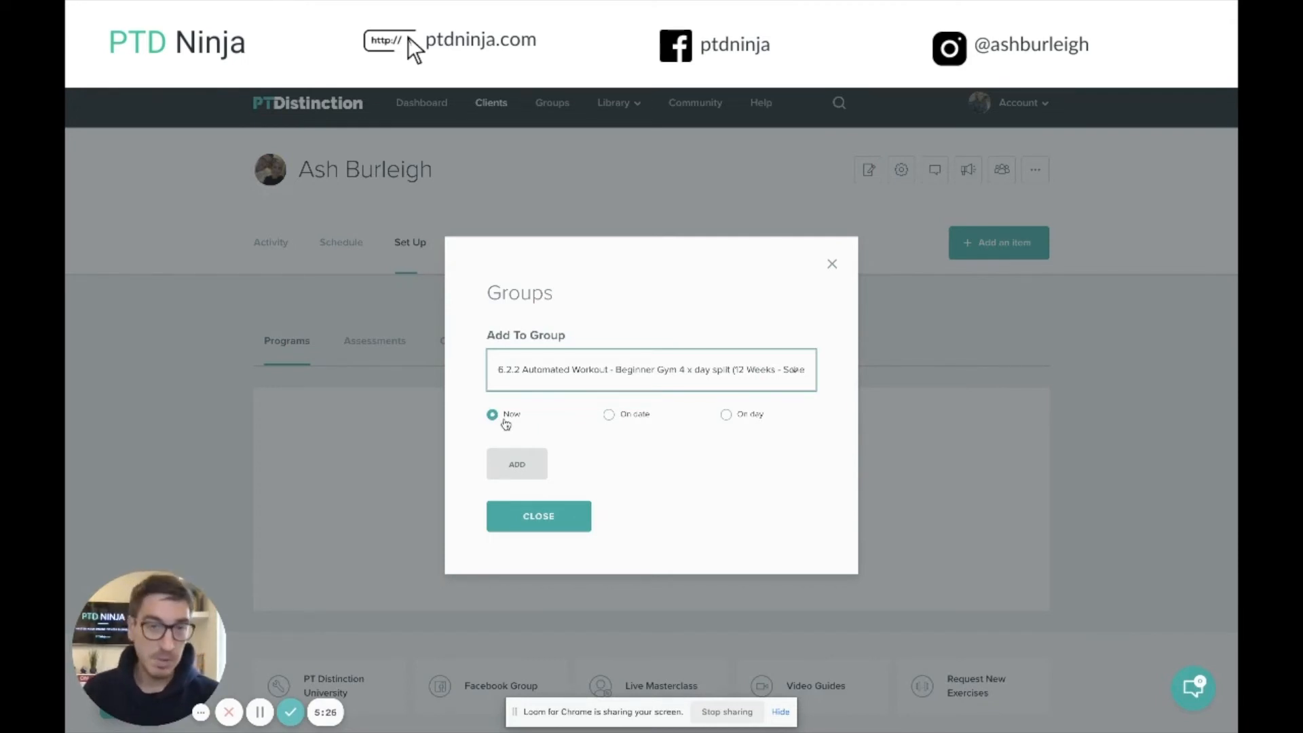
Step: Try the on-day and on-date joining options, picking 30 Aug 2021 as the joining date
{"action": "left_click", "coordinate": [727, 414]}
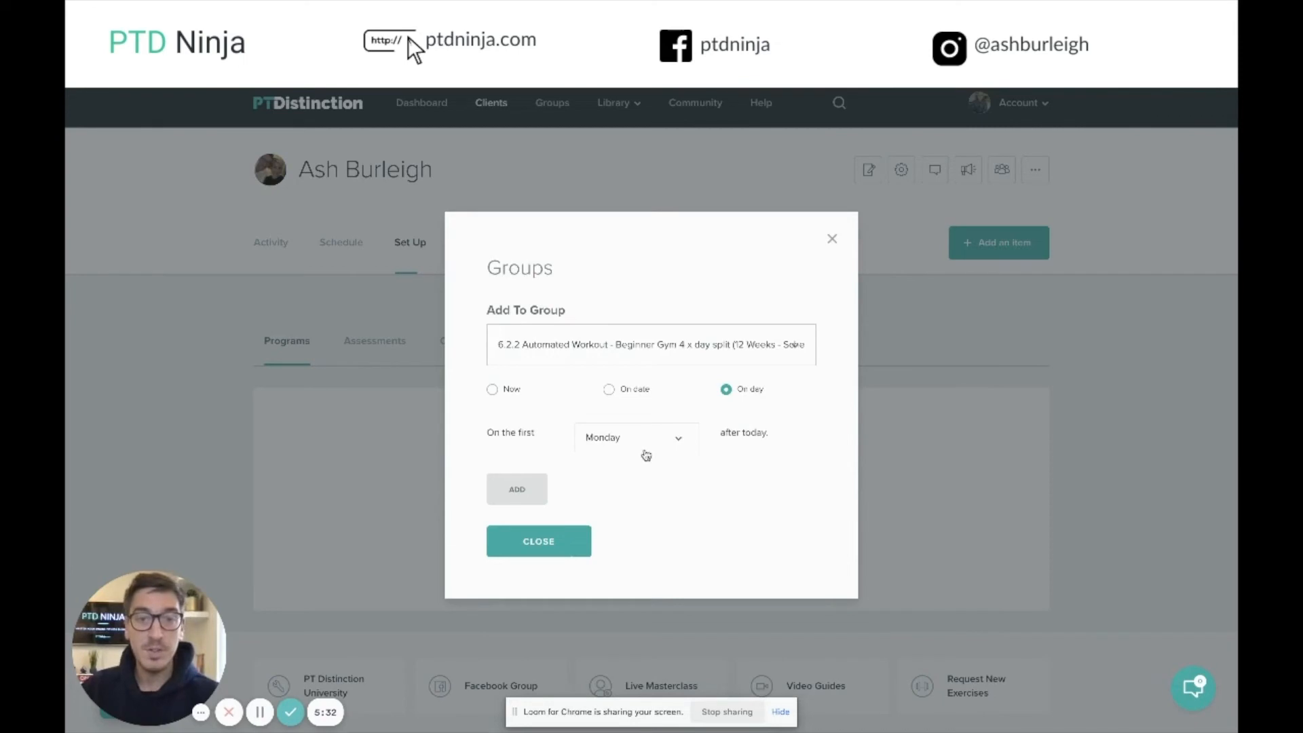
{"action": "left_click", "coordinate": [609, 391]}
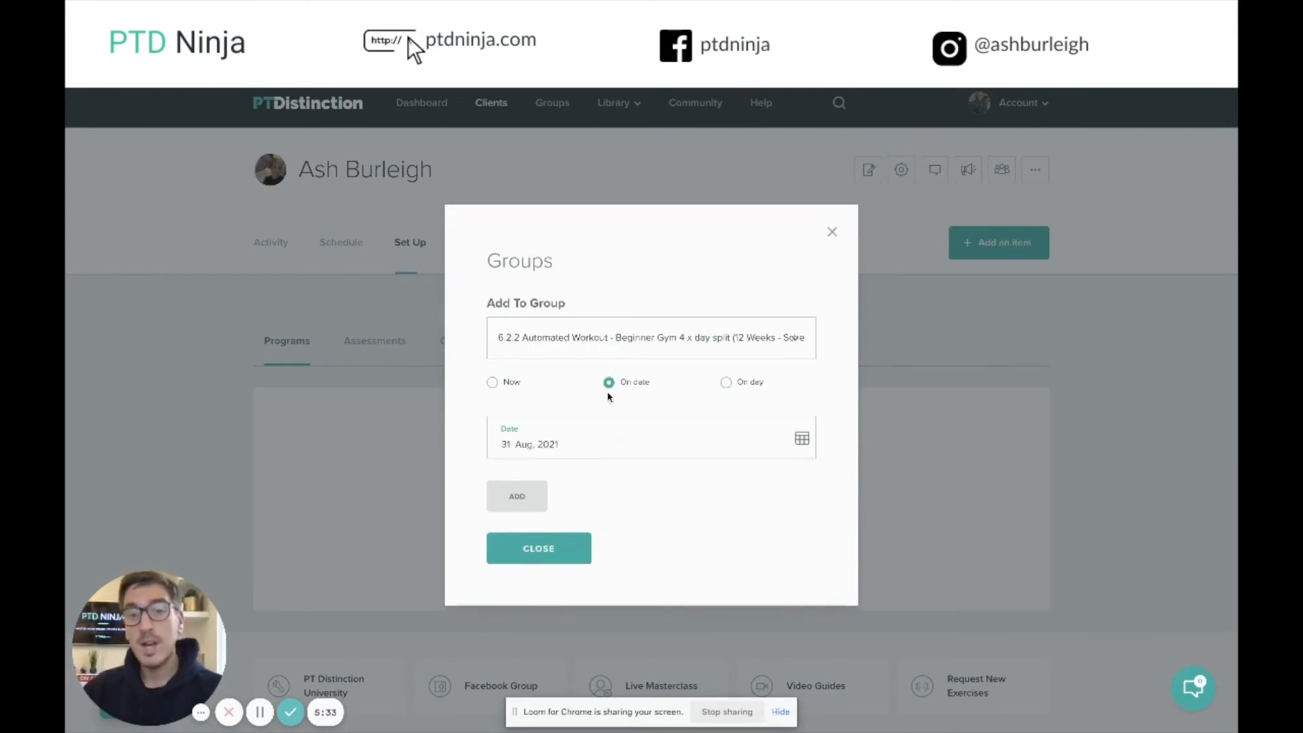
{"action": "left_click", "coordinate": [604, 446]}
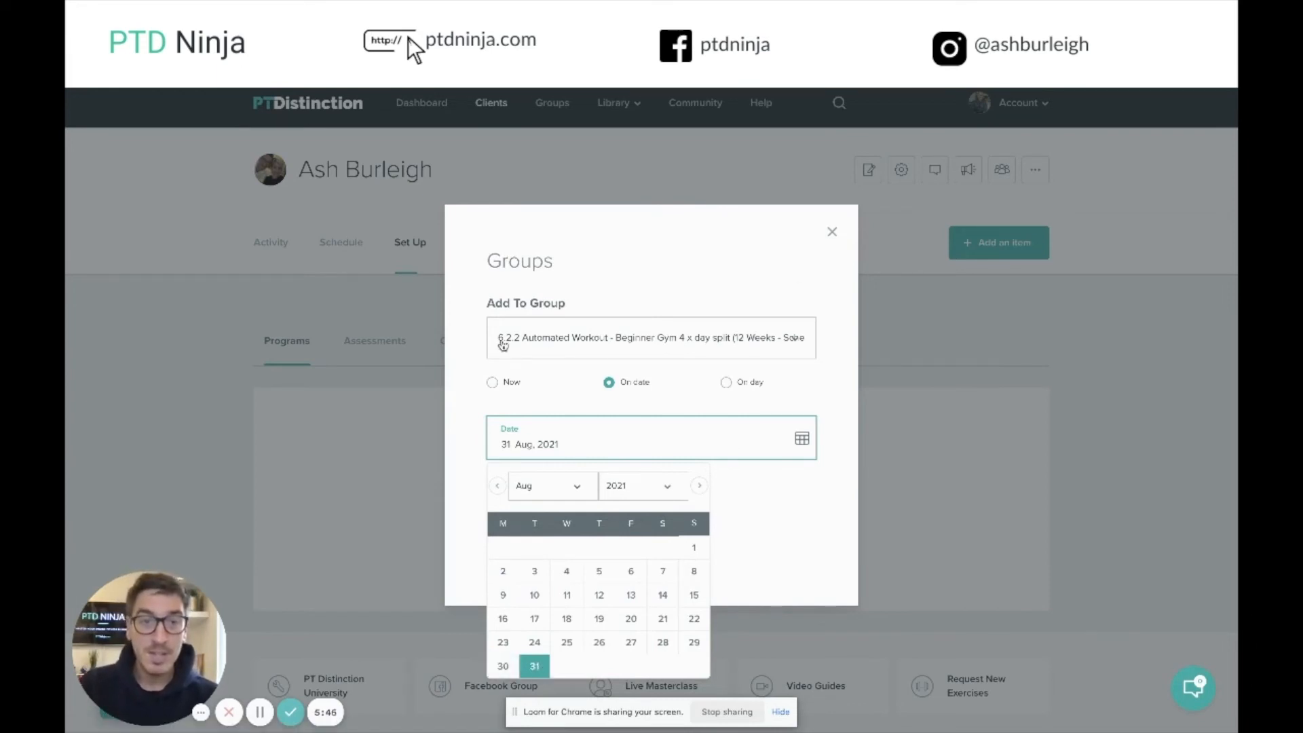
{"action": "left_click", "coordinate": [504, 667]}
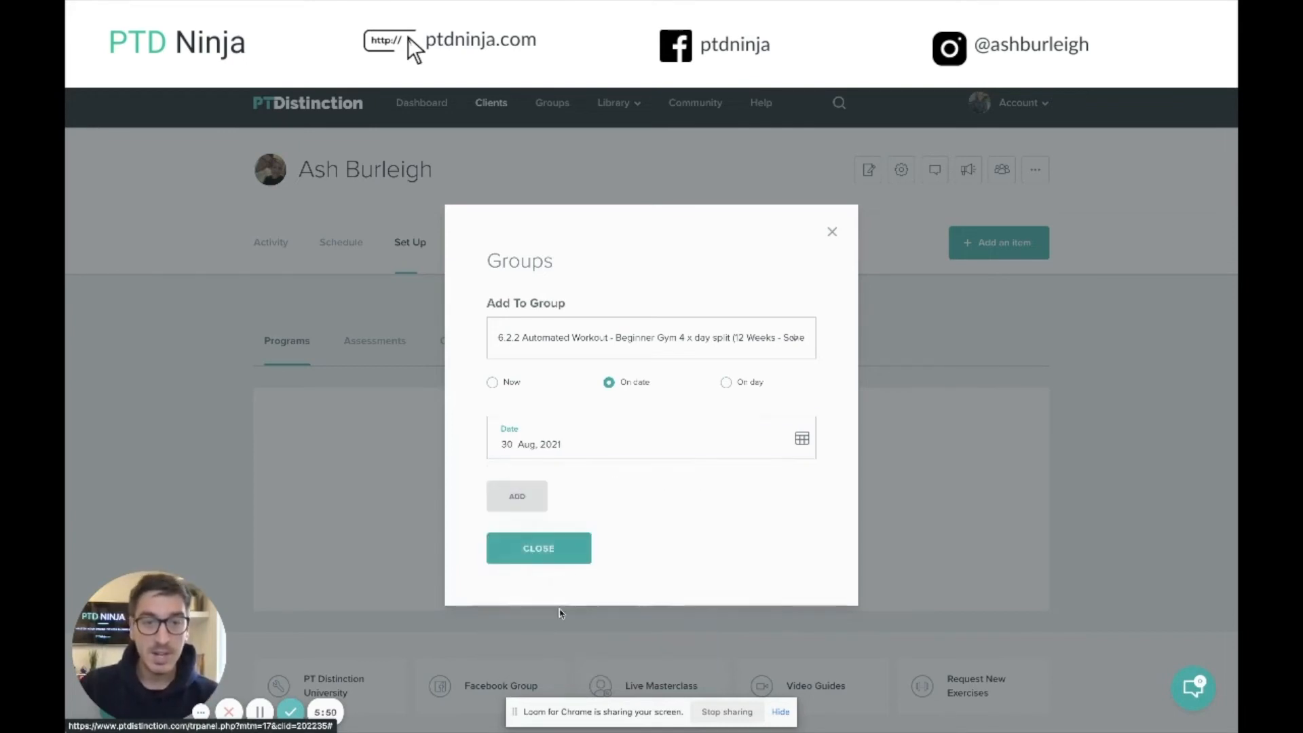
Step: Set the joining time to Now, add the client to the chosen group and close the groups dialog
{"action": "left_click", "coordinate": [493, 383]}
{"action": "left_click", "coordinate": [525, 468]}
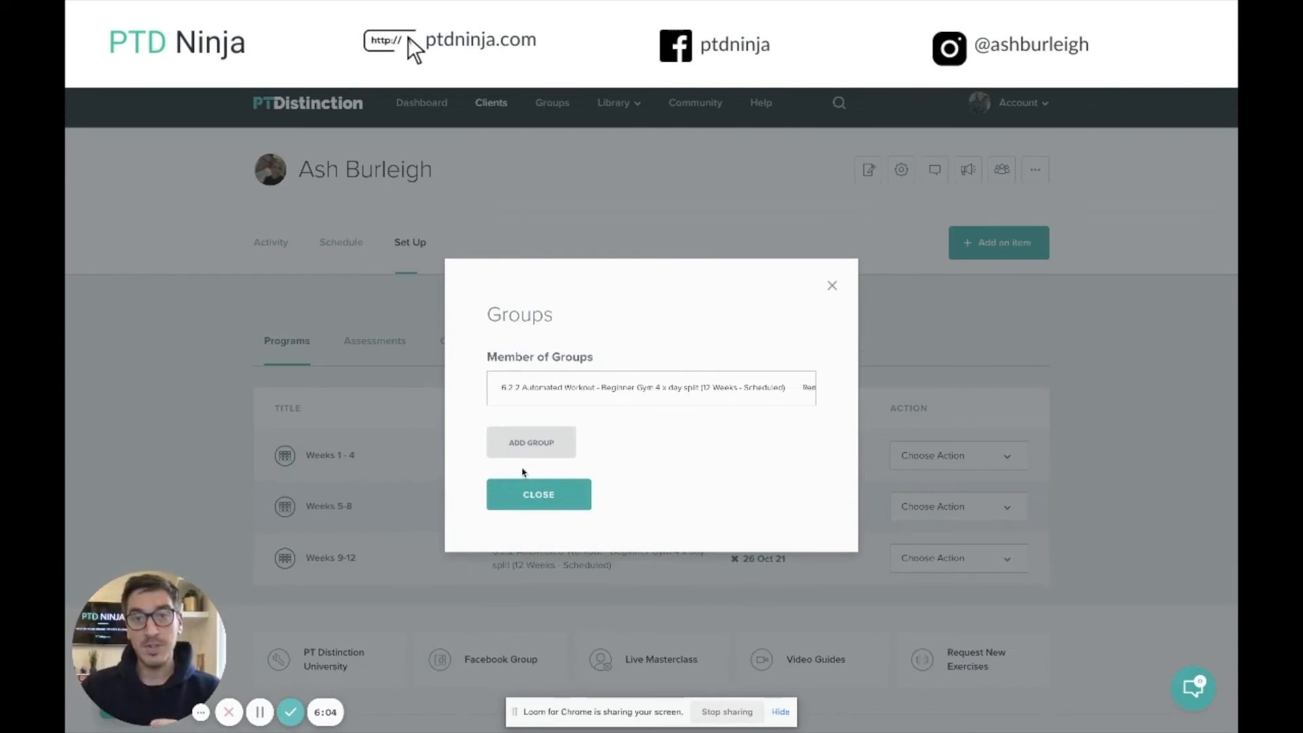
{"action": "left_click", "coordinate": [538, 495]}
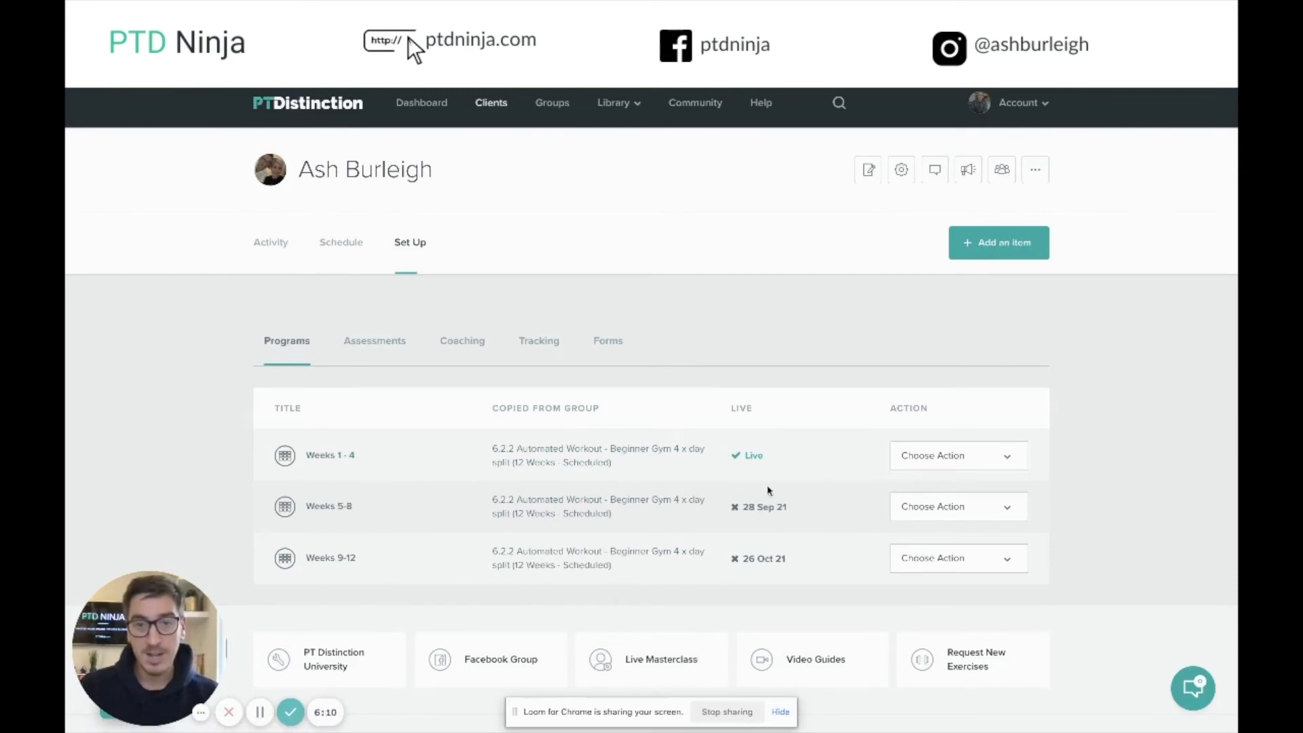
Step: Check the client's schedule for the workouts placed in the week of 30 Aug - 5 Sep 2021
{"action": "left_click", "coordinate": [341, 247]}
{"action": "scroll", "coordinate": [615, 367], "scroll_direction": "down", "scroll_amount": 5}
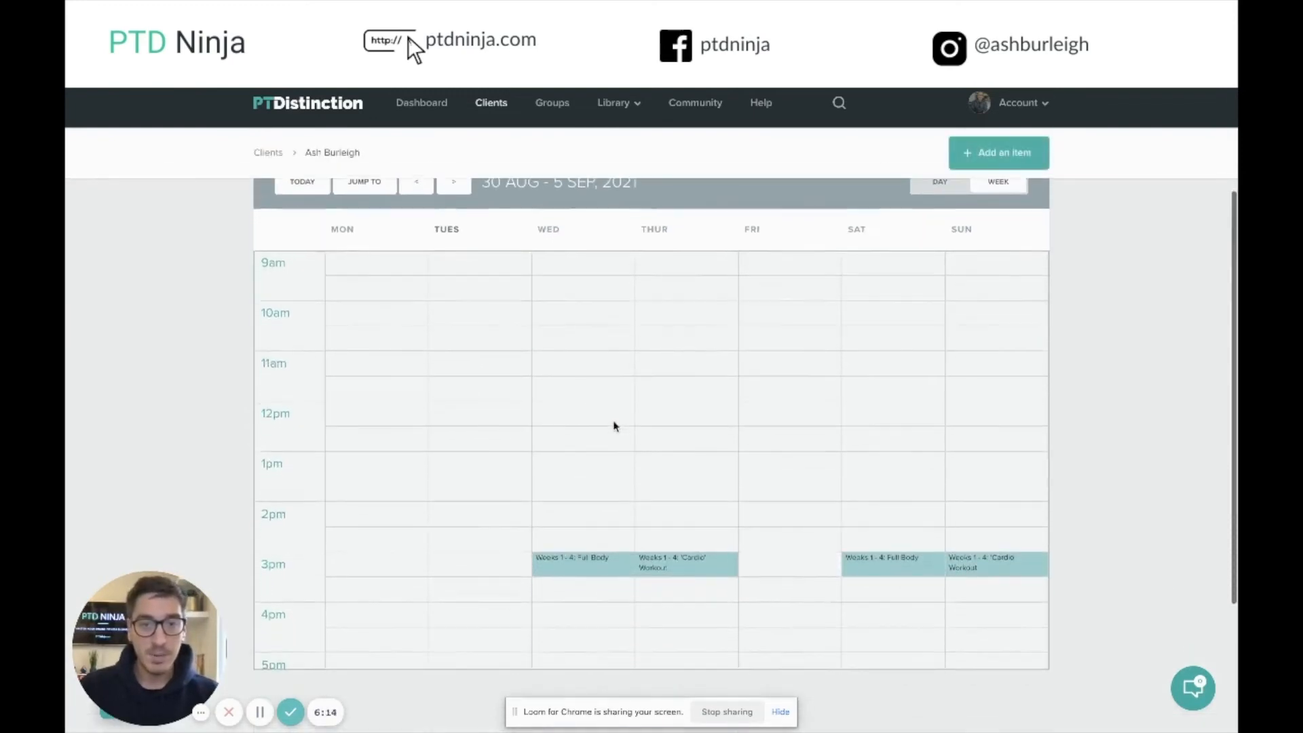
{"action": "scroll", "coordinate": [799, 487], "scroll_direction": "up", "scroll_amount": 2}
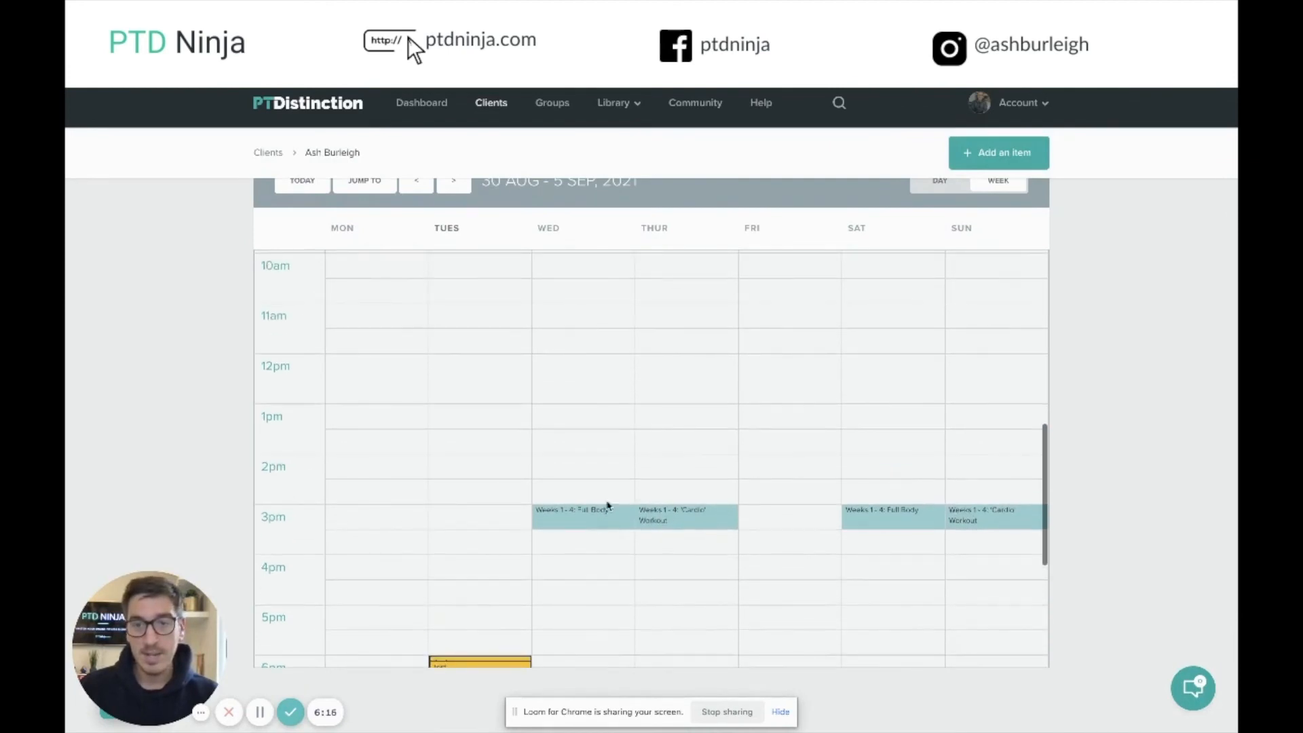
{"action": "scroll", "coordinate": [1193, 500], "scroll_direction": "up", "scroll_amount": 5}
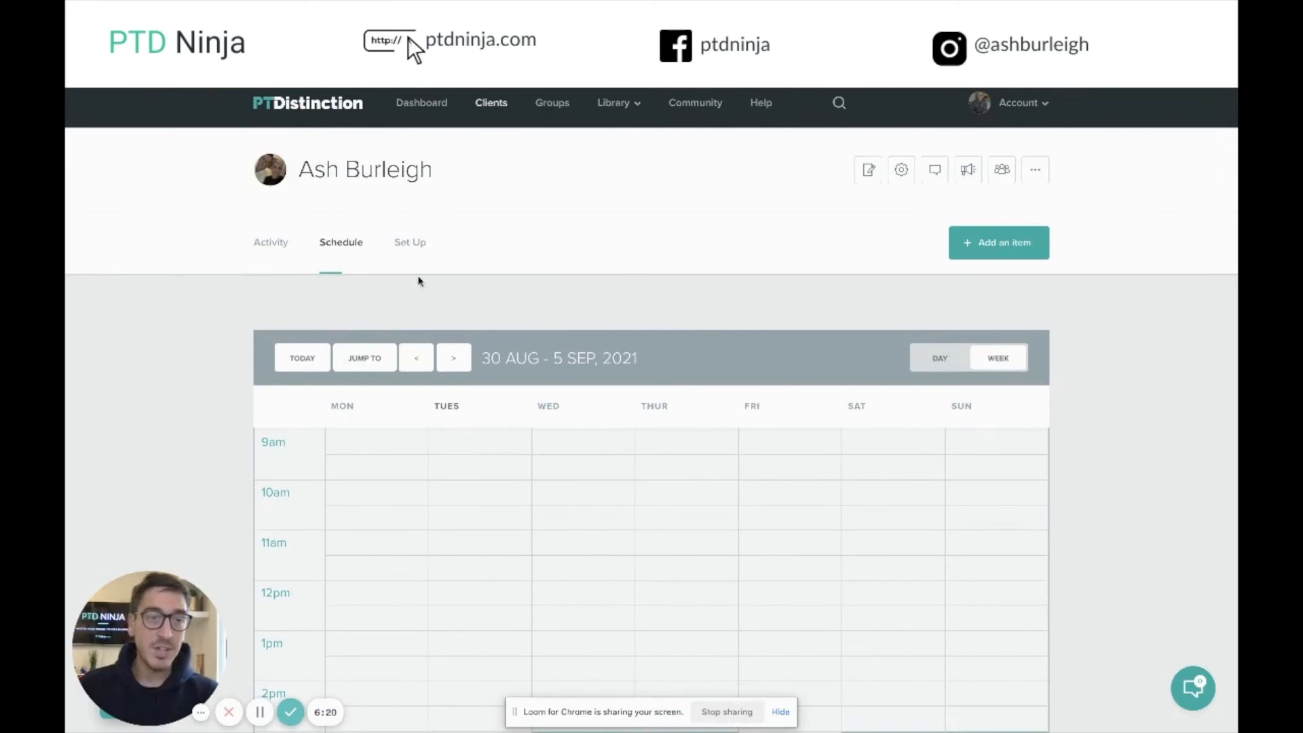
Step: Return to the client's set-up and open the Weeks 1 - 4 program for editing
{"action": "left_click", "coordinate": [411, 246]}
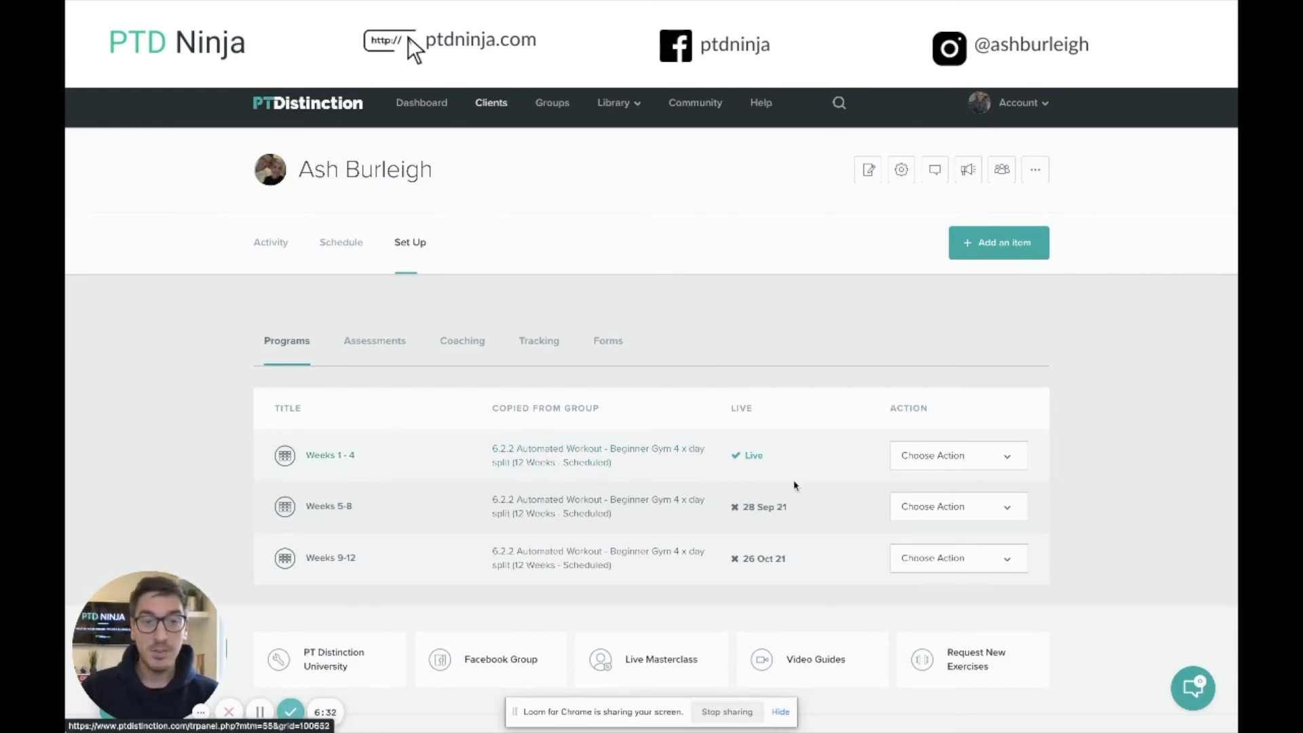
{"action": "left_click", "coordinate": [946, 456]}
{"action": "left_click", "coordinate": [927, 489]}
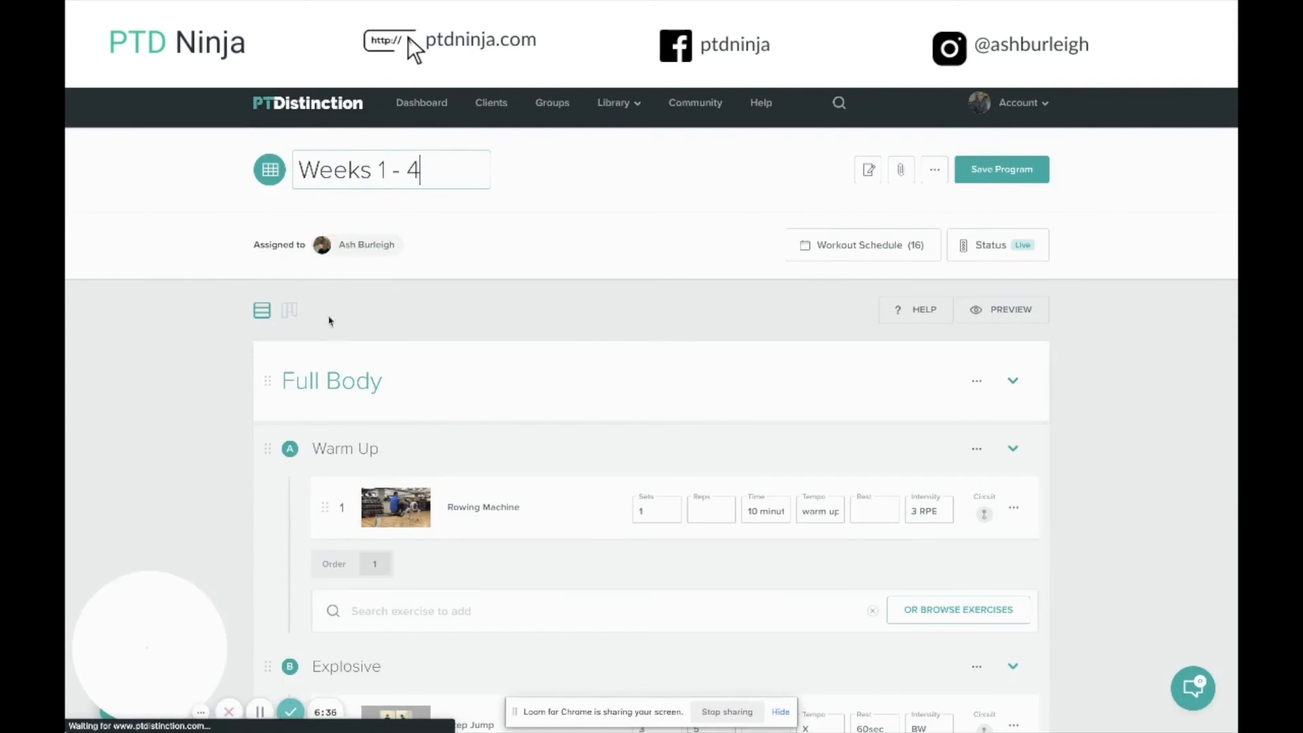
Step: View the program's workouts side by side in the column layout, then return to the list layout
{"action": "left_click", "coordinate": [290, 311]}
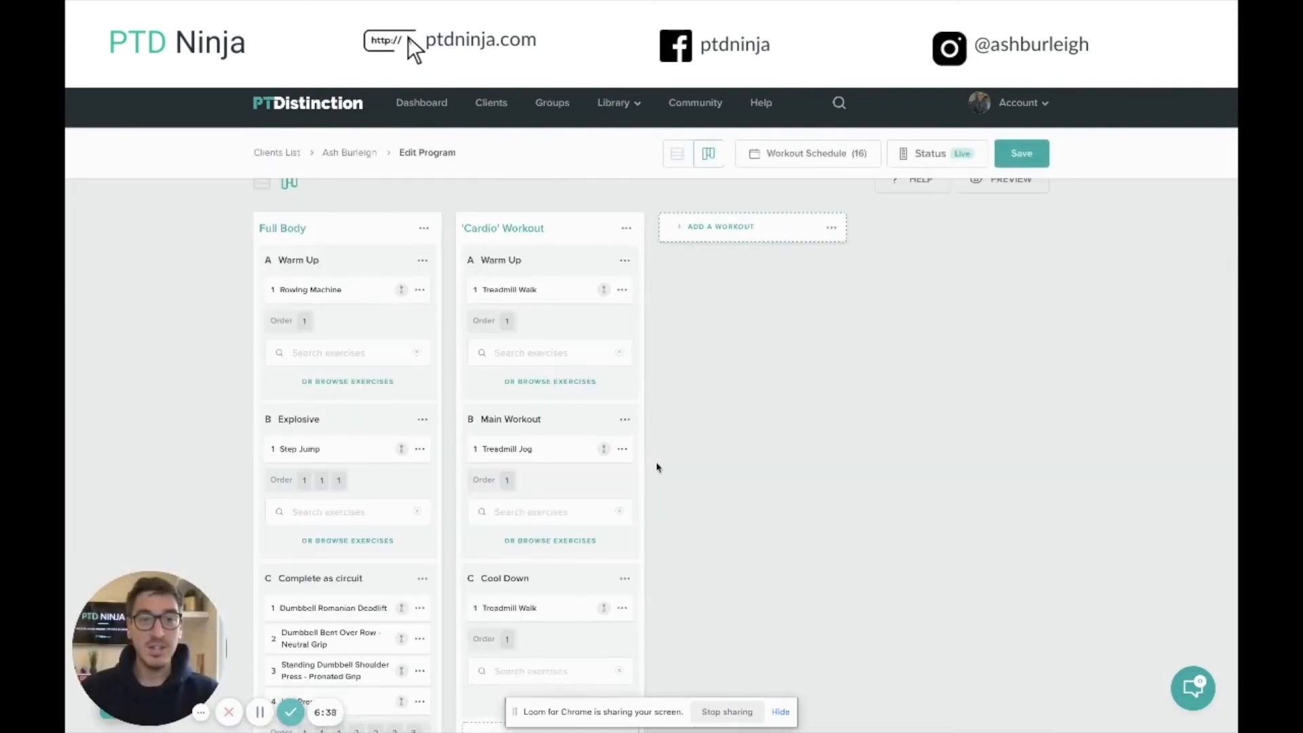
{"action": "scroll", "coordinate": [545, 471], "scroll_direction": "up", "scroll_amount": 1}
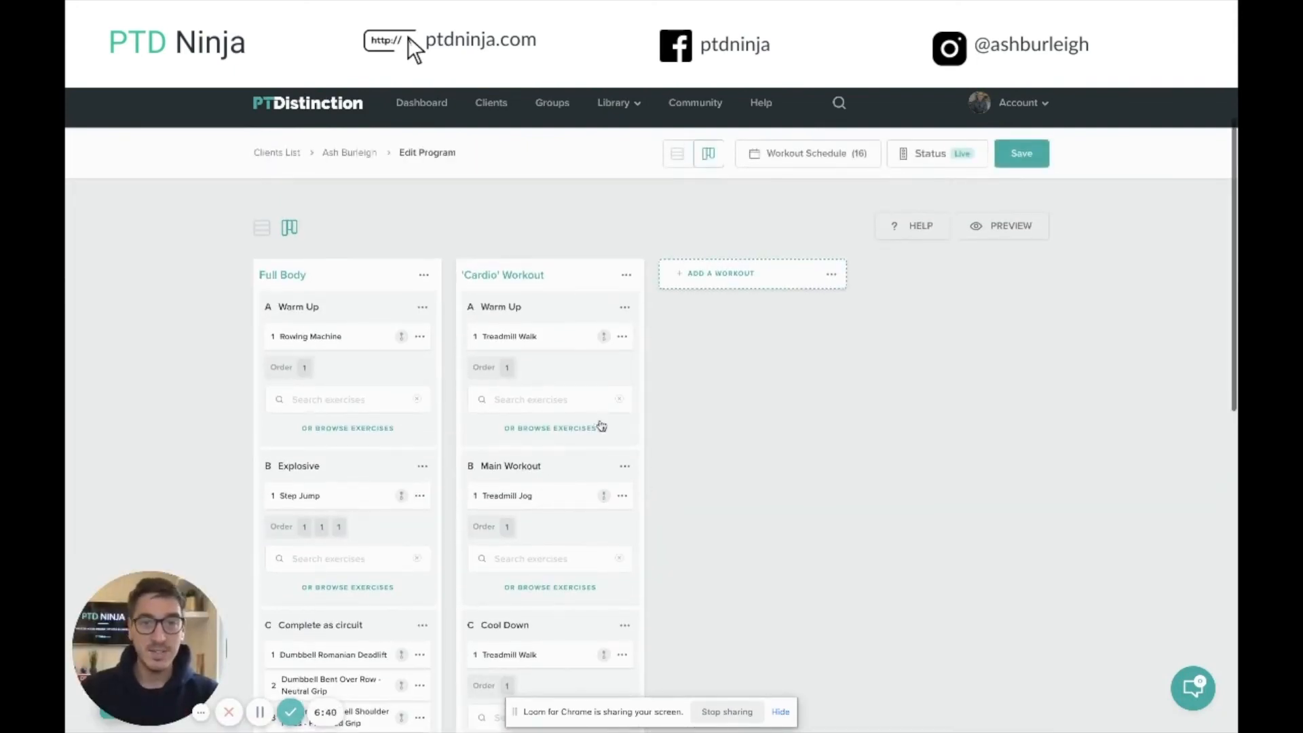
{"action": "left_click", "coordinate": [262, 242]}
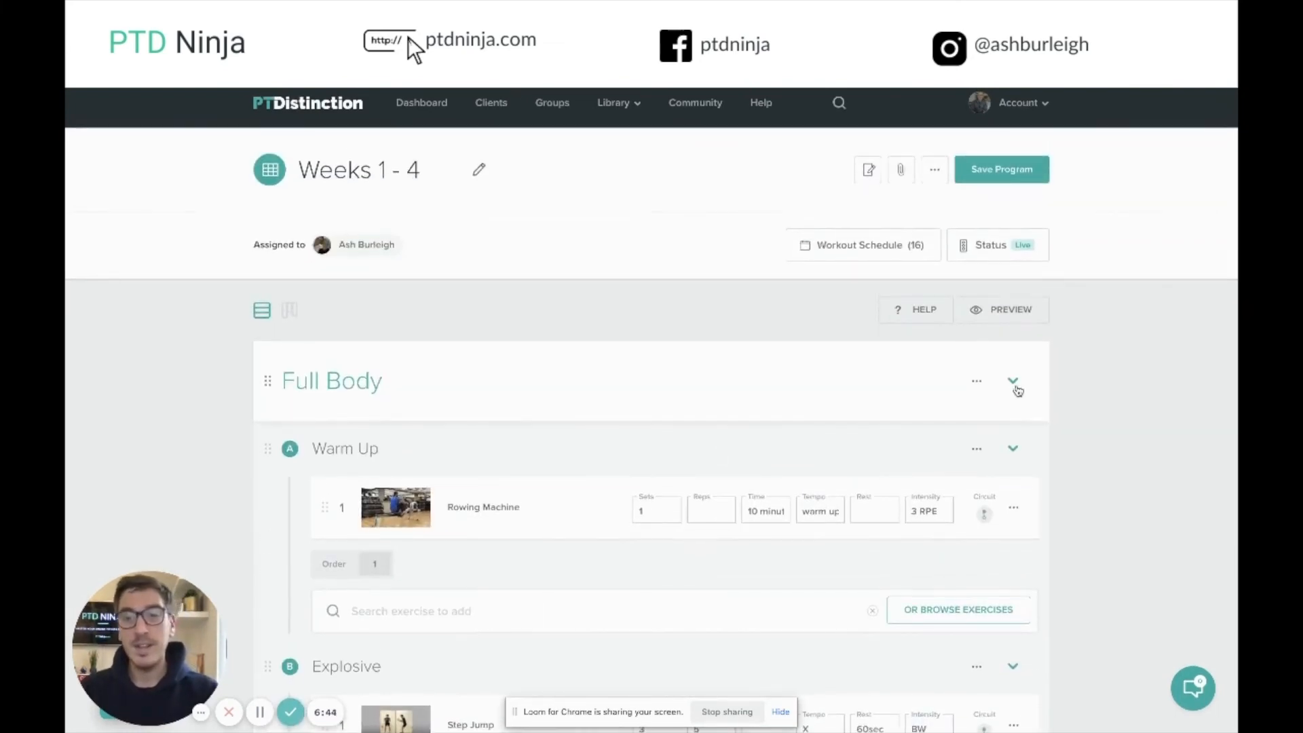
Step: Return to the client's profile and remove the client from the Automated Workout - Beginner Gym 4 x day split (12 Weeks - Scheduled) group
{"action": "left_click", "coordinate": [1014, 385]}
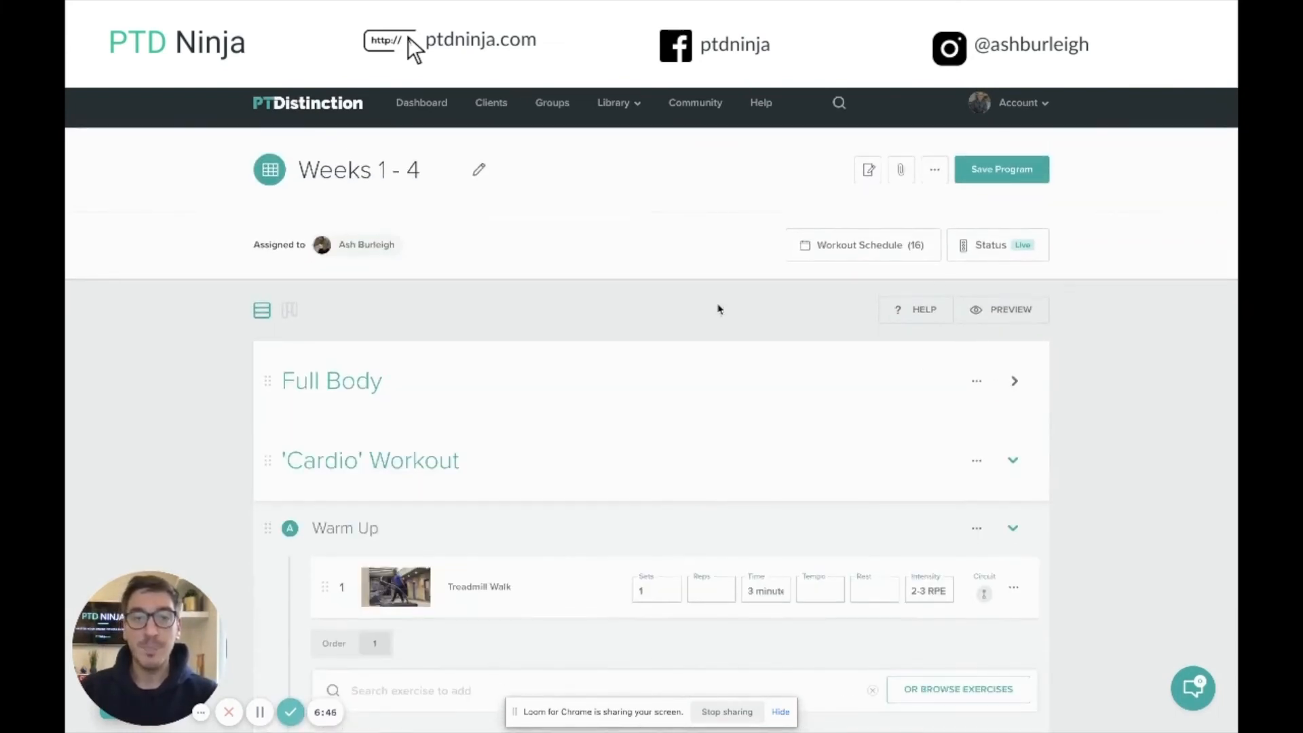
{"action": "left_click", "coordinate": [366, 248]}
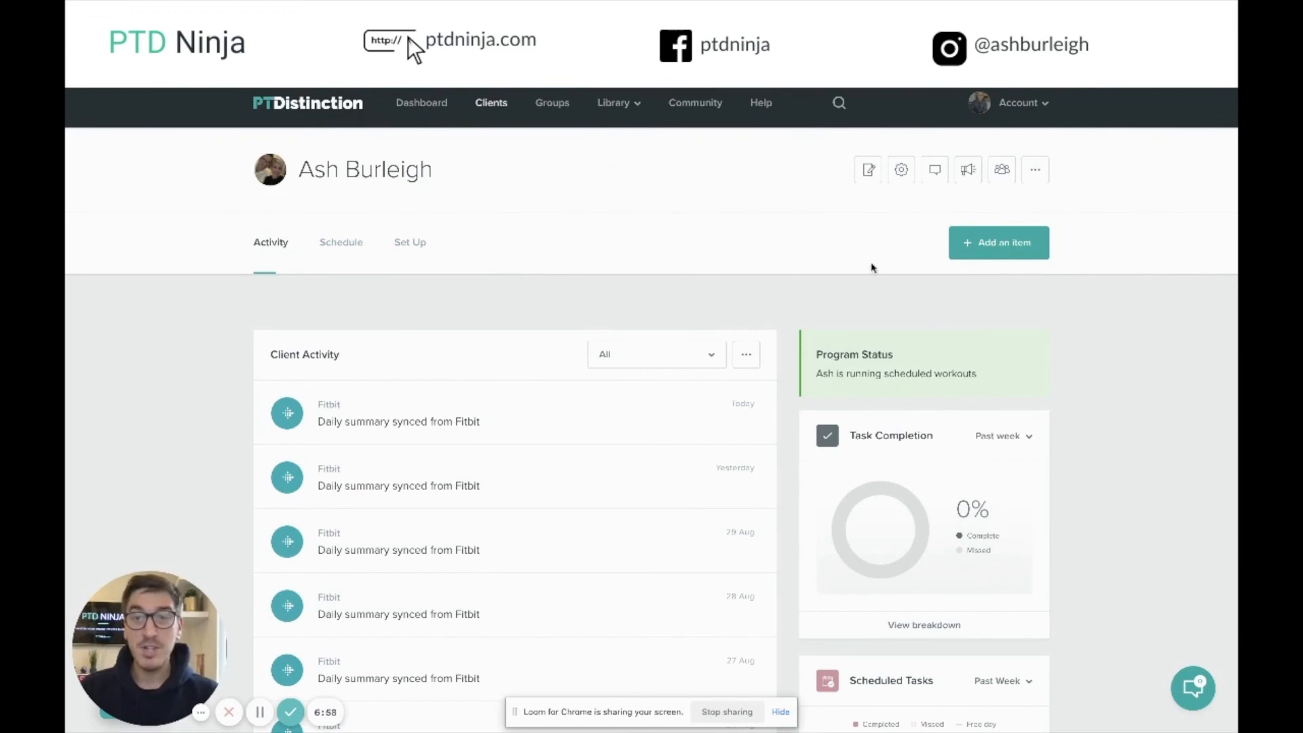
{"action": "left_click", "coordinate": [1002, 170]}
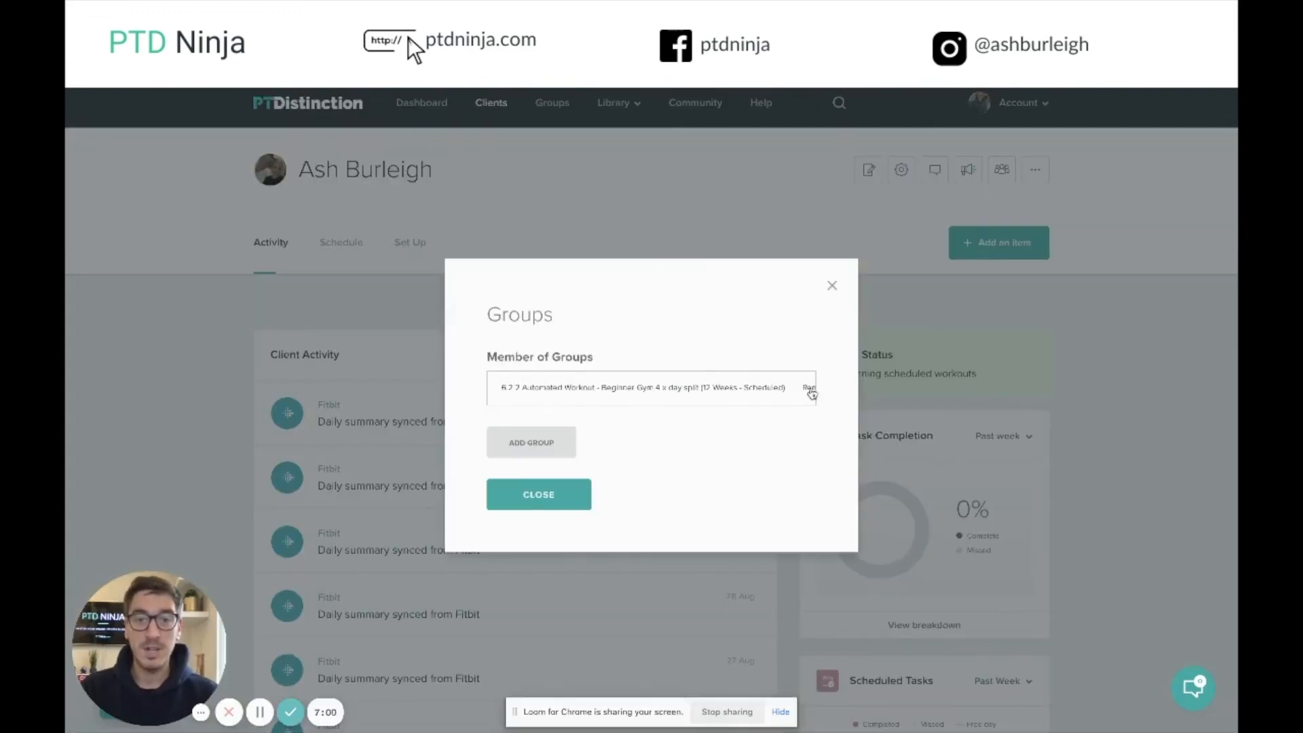
{"action": "left_click", "coordinate": [811, 392]}
{"action": "left_click", "coordinate": [503, 476]}
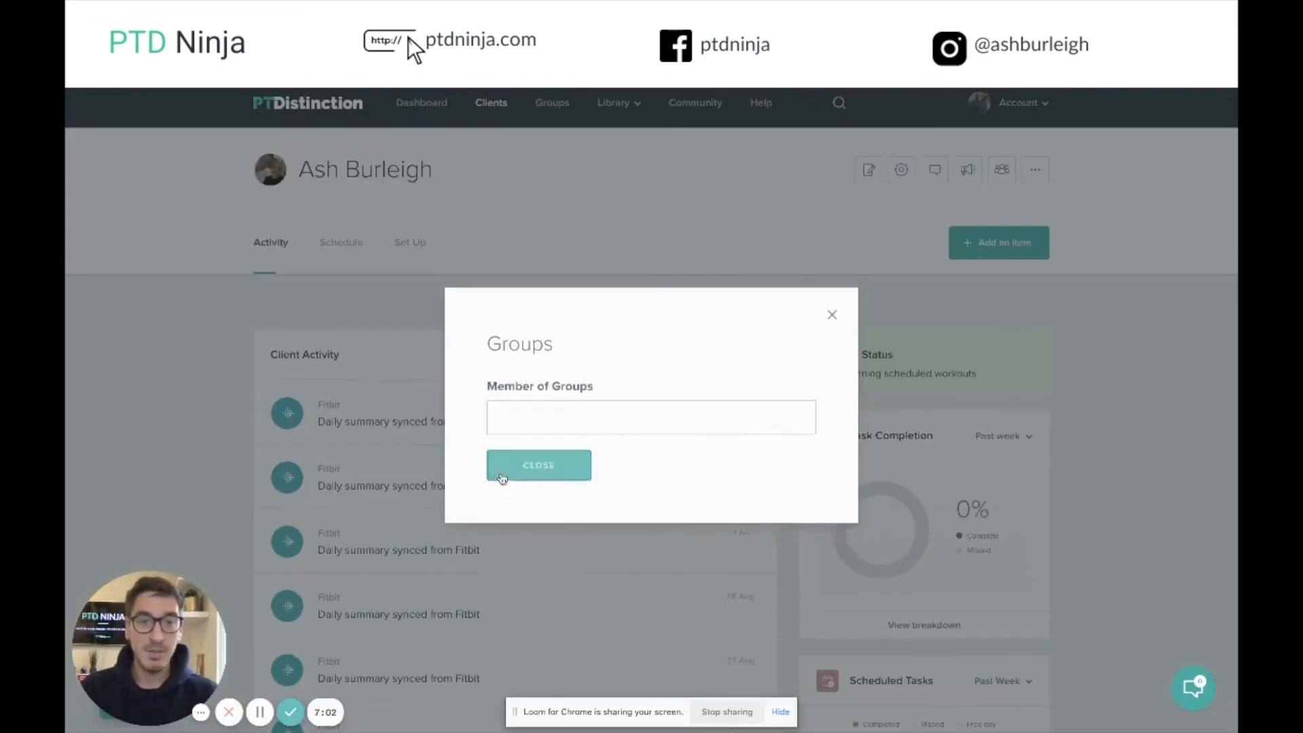
Step: Add the client to the group 6.1.2 Automated Workout - Advanced Home 4 x day split (12 Weeks - Scheduled) and close the groups dialog
{"action": "left_click", "coordinate": [530, 443]}
{"action": "left_click", "coordinate": [602, 390]}
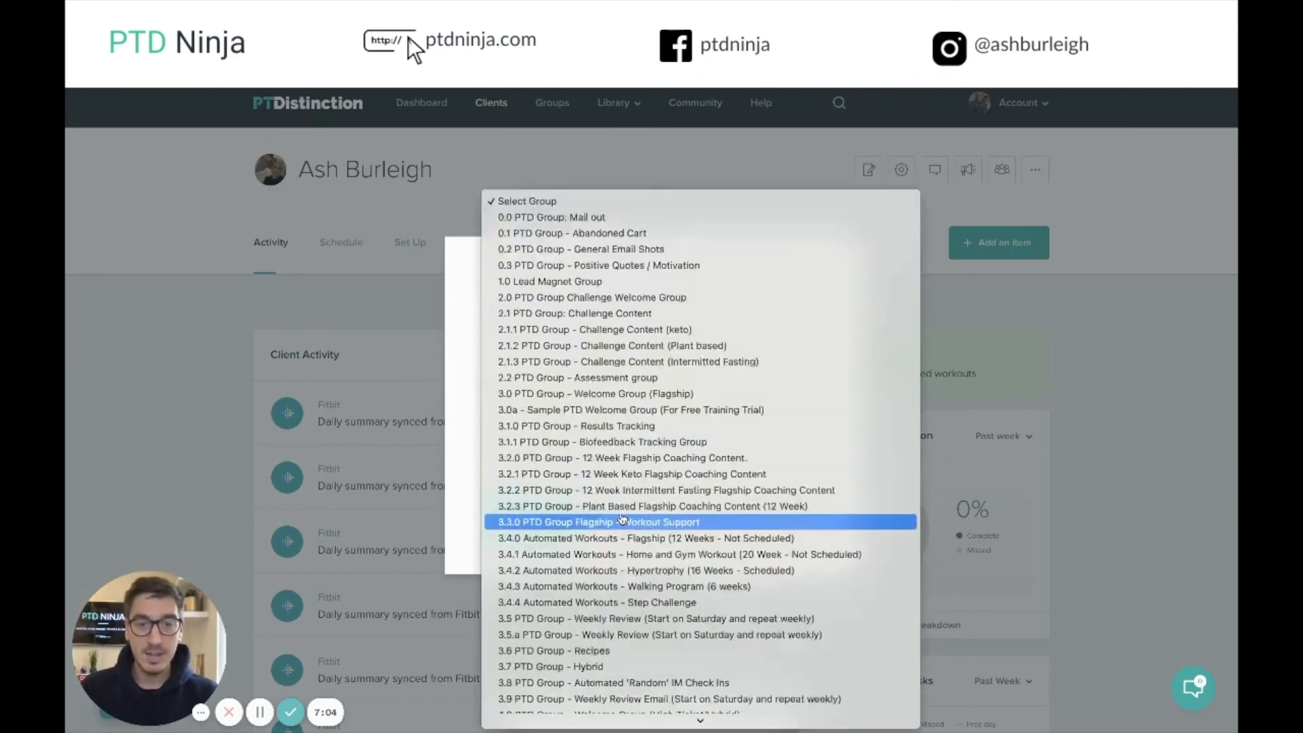
{"action": "scroll", "coordinate": [622, 520], "scroll_direction": "down", "scroll_amount": 15}
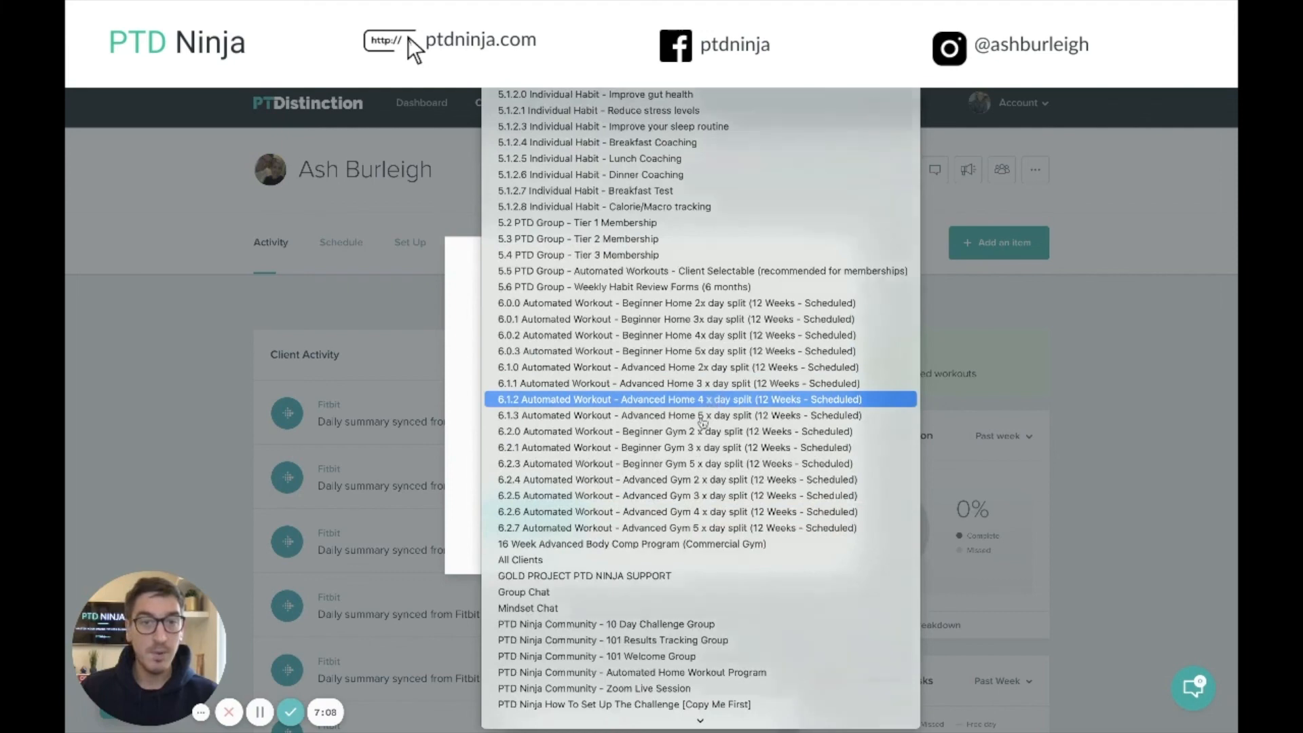
{"action": "left_click", "coordinate": [711, 402]}
{"action": "left_click", "coordinate": [526, 467]}
{"action": "left_click", "coordinate": [531, 472]}
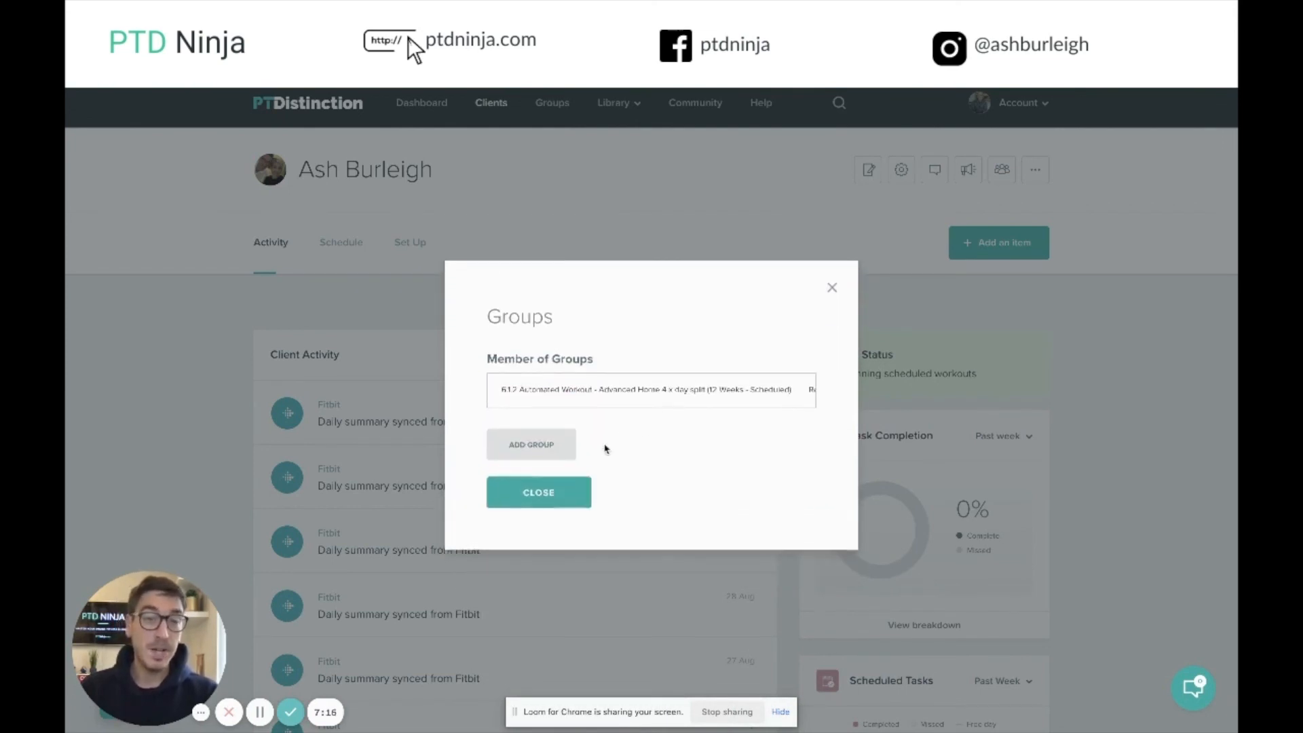
{"action": "left_click", "coordinate": [552, 500]}
Step: Check the programs copied into the client's set-up and the workouts scheduled for the week of 30 Aug - 5 Sep 2021
{"action": "left_click", "coordinate": [410, 243]}
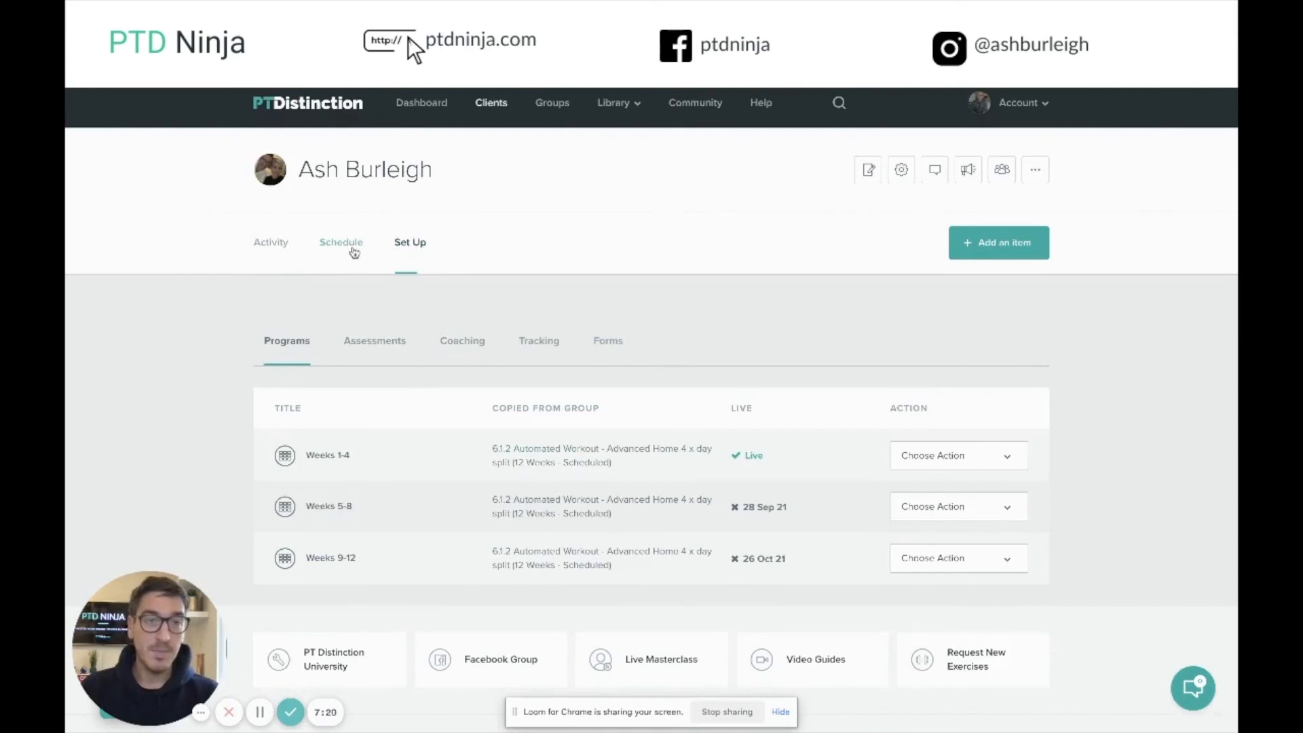
{"action": "left_click", "coordinate": [353, 249]}
{"action": "scroll", "coordinate": [457, 349], "scroll_direction": "down", "scroll_amount": 2}
{"action": "scroll", "coordinate": [604, 506], "scroll_direction": "down", "scroll_amount": 4}
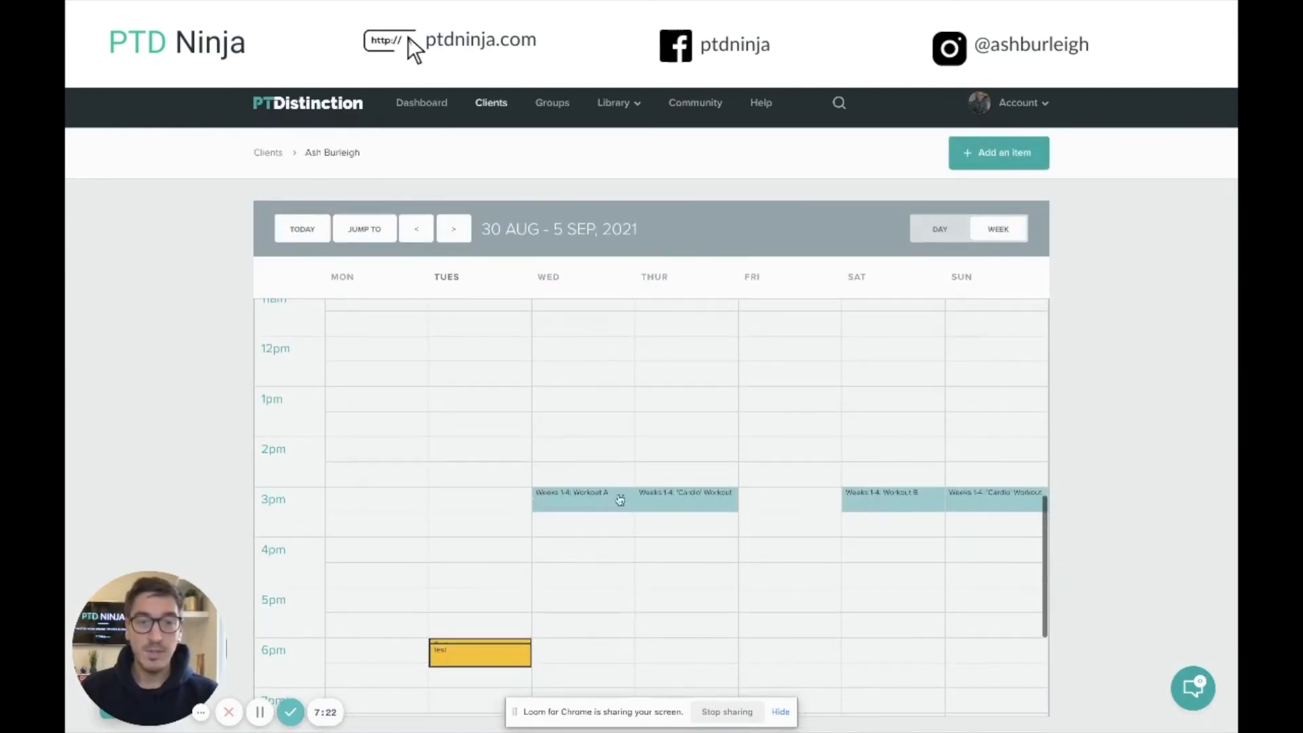
{"action": "scroll", "coordinate": [620, 483], "scroll_direction": "up", "scroll_amount": 1}
{"action": "scroll", "coordinate": [620, 483], "scroll_direction": "up", "scroll_amount": 1}
{"action": "scroll", "coordinate": [1207, 422], "scroll_direction": "up", "scroll_amount": 3}
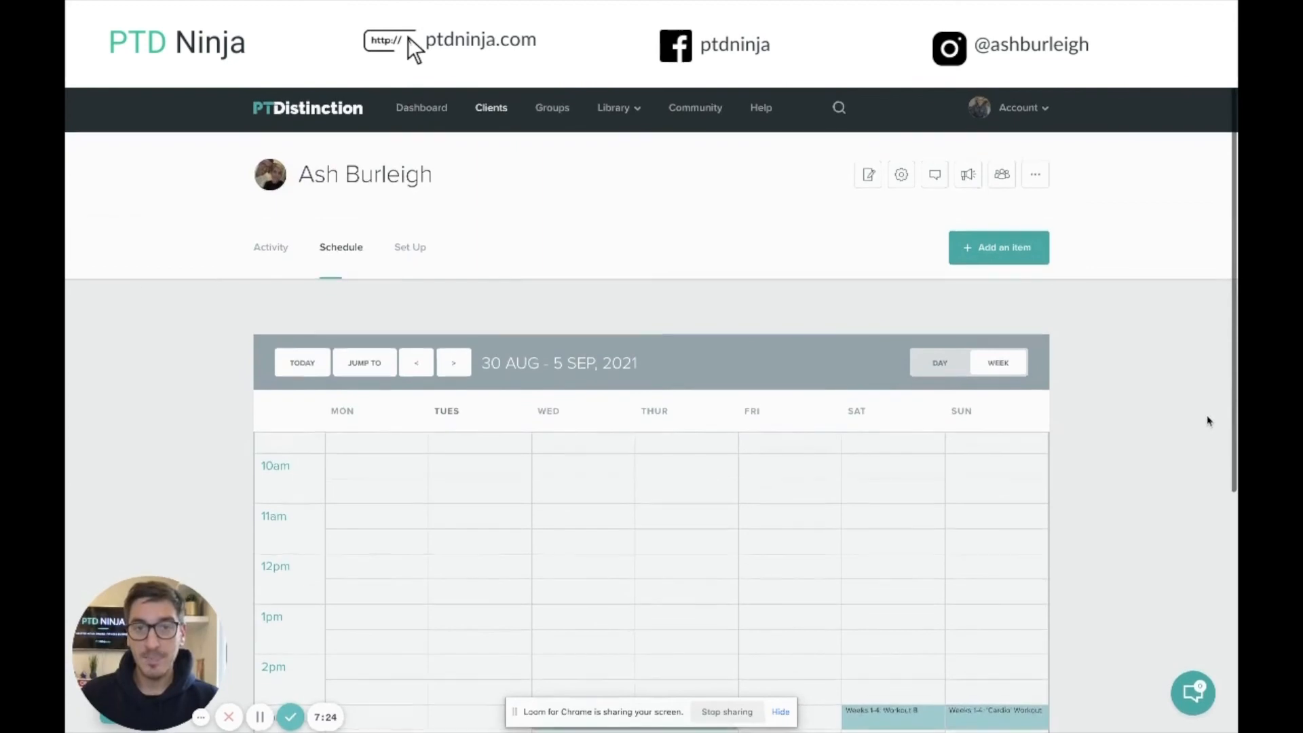